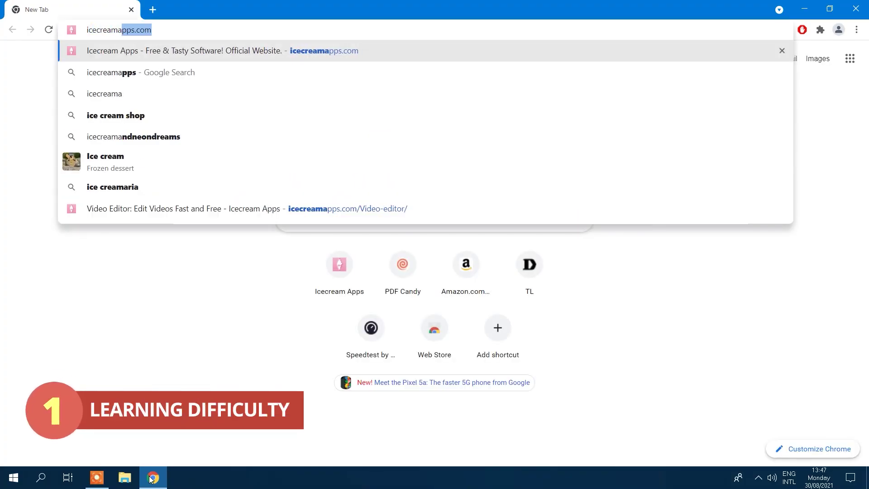
- Go to icecreamapps.com and open the Video Editor product page
{"action": "key", "text": "Return"}
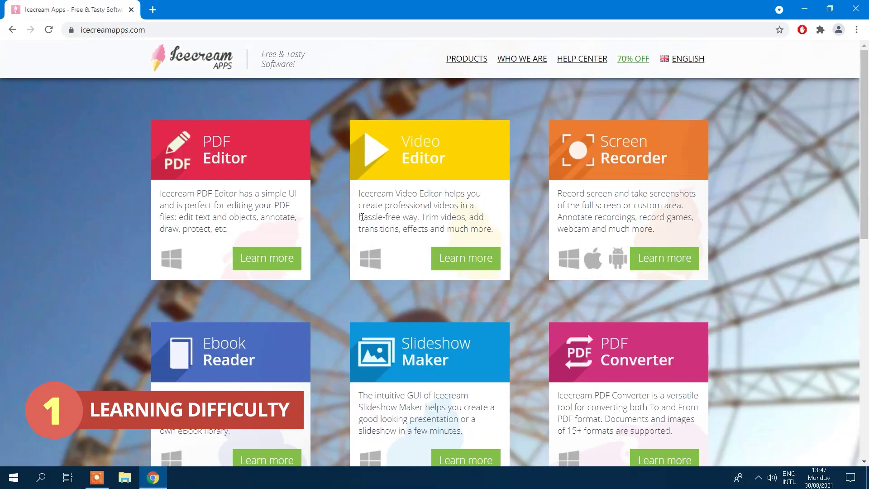
{"action": "left_click", "coordinate": [454, 263]}
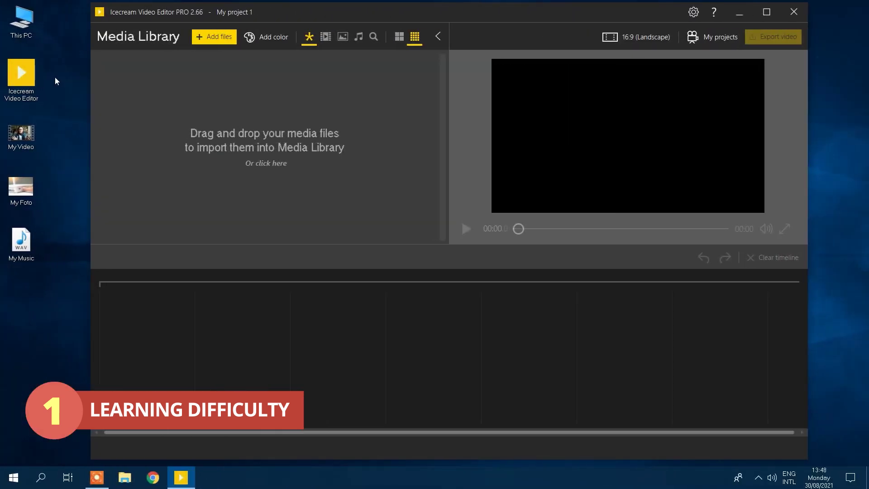
- Import My Video, My Foto and My Music, then place them on the timeline and audio track
{"action": "left_click_drag", "start_coordinate": [23, 133], "coordinate": [151, 136]}
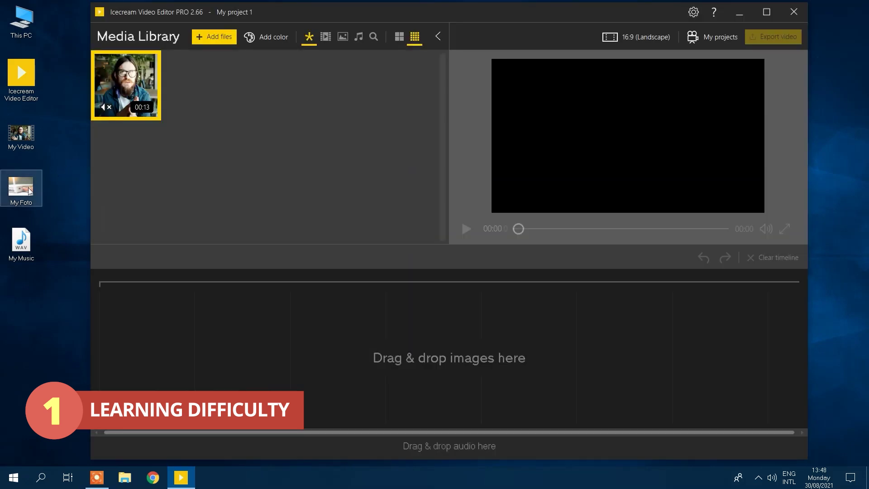
{"action": "left_click_drag", "start_coordinate": [21, 186], "coordinate": [186, 150]}
{"action": "left_click_drag", "start_coordinate": [21, 240], "coordinate": [280, 91]}
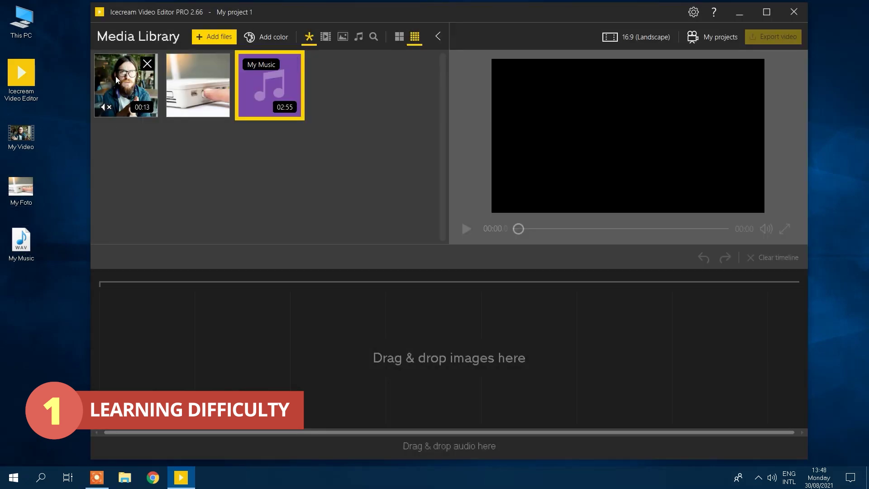
{"action": "left_click_drag", "start_coordinate": [125, 85], "coordinate": [152, 345]}
{"action": "left_click_drag", "start_coordinate": [198, 85], "coordinate": [245, 339]}
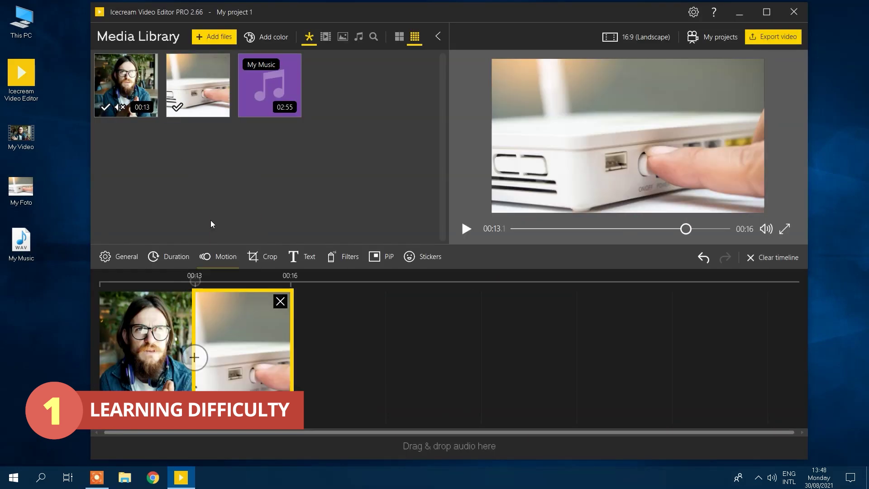
{"action": "left_click_drag", "start_coordinate": [270, 85], "coordinate": [136, 446]}
- Add a transition between the video and photo clips and preview it
{"action": "left_click", "coordinate": [194, 357]}
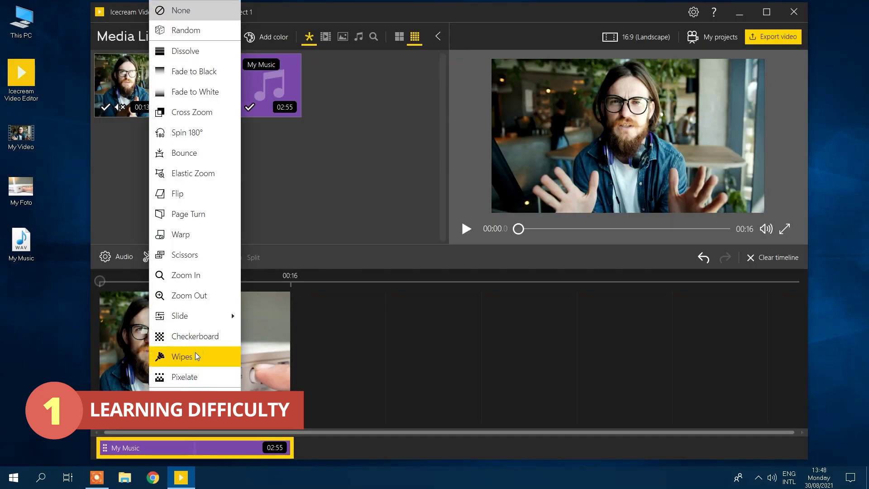
{"action": "left_click", "coordinate": [189, 112]}
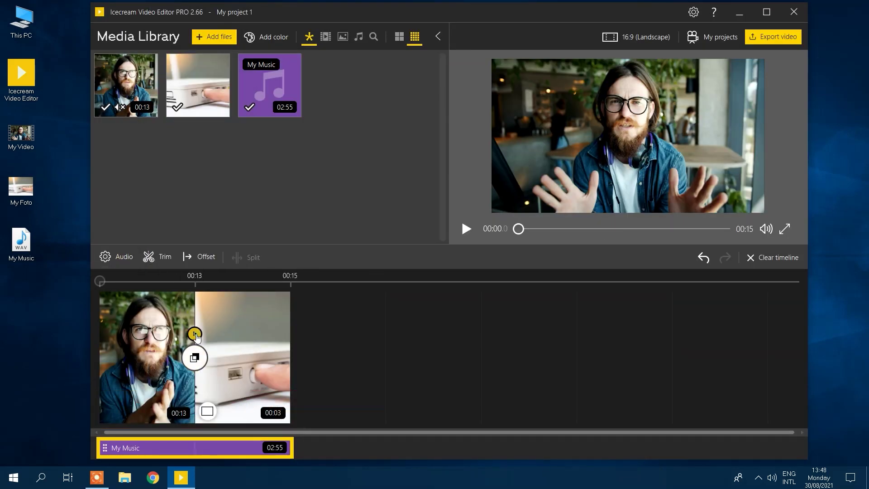
{"action": "left_click", "coordinate": [194, 334]}
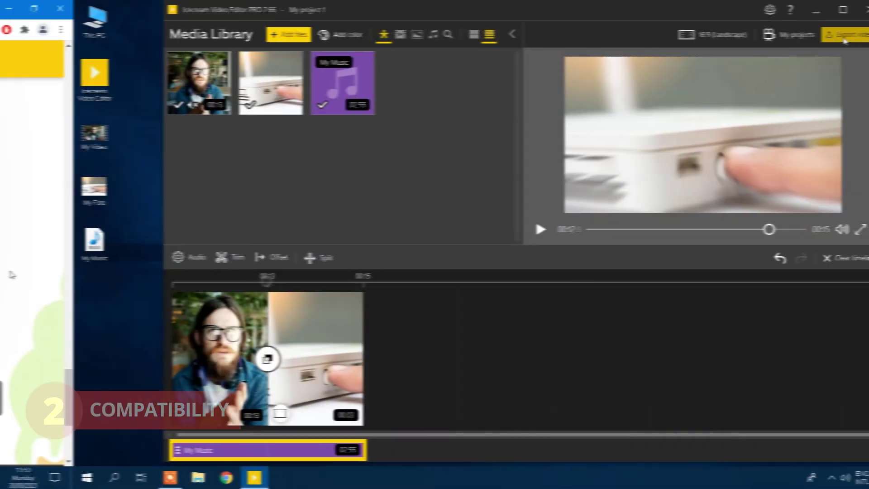
- Export the video with mp4 format and Ultra quality
{"action": "left_click", "coordinate": [771, 40]}
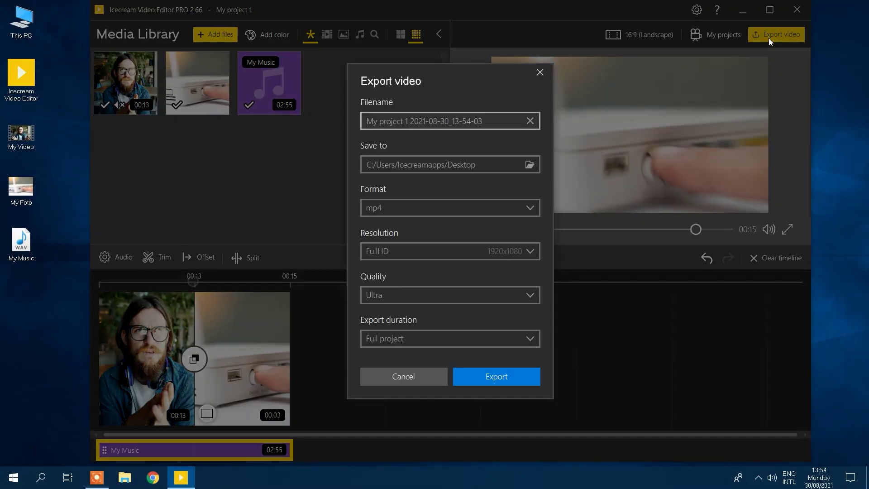
{"action": "left_click", "coordinate": [528, 208]}
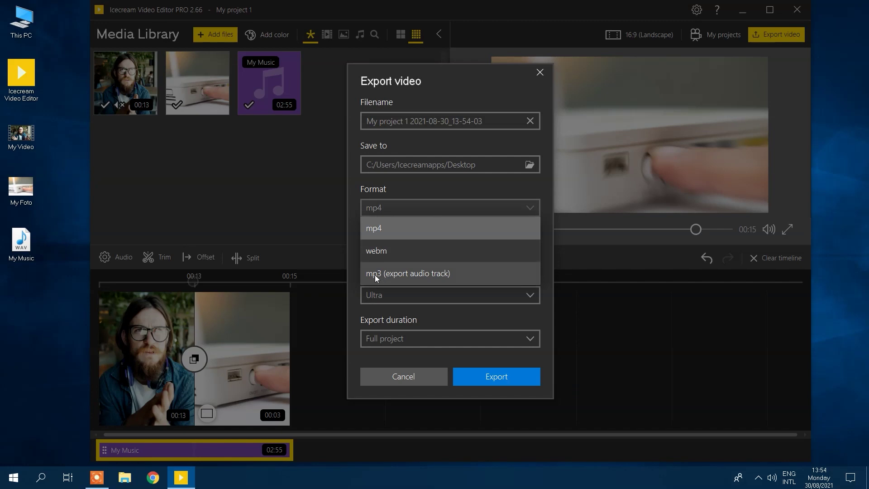
{"action": "left_click", "coordinate": [380, 228]}
{"action": "left_click", "coordinate": [408, 297]}
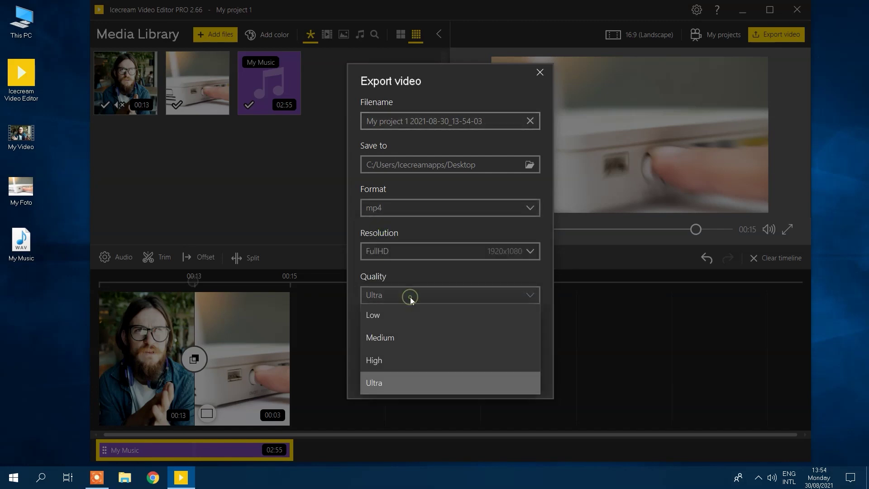
{"action": "left_click", "coordinate": [402, 382]}
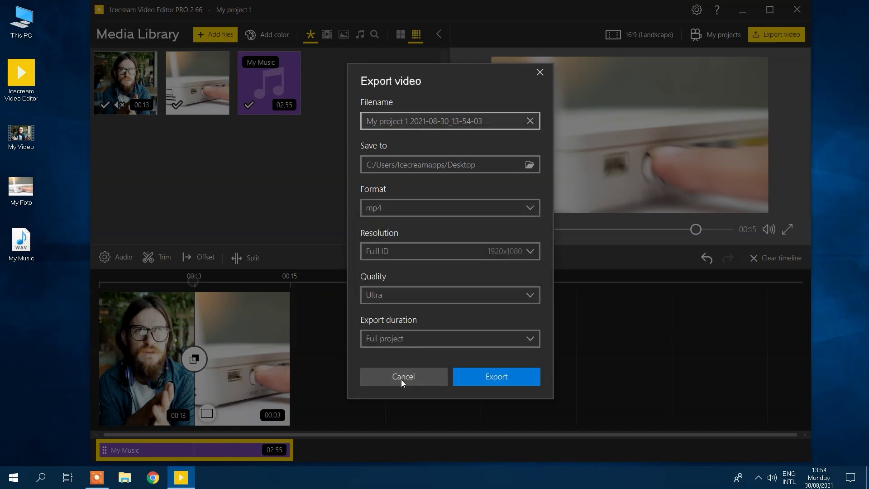
{"action": "left_click", "coordinate": [494, 377]}
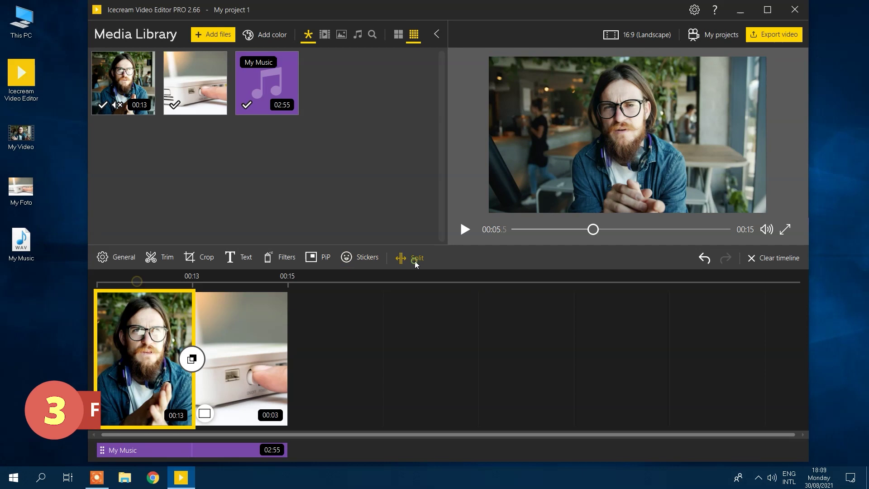
- Split the first clip in two and trim the end of the clip shorter
{"action": "left_click", "coordinate": [415, 263]}
{"action": "left_click", "coordinate": [160, 256]}
{"action": "left_click_drag", "start_coordinate": [330, 229], "coordinate": [287, 229]}
{"action": "left_click", "coordinate": [778, 228]}
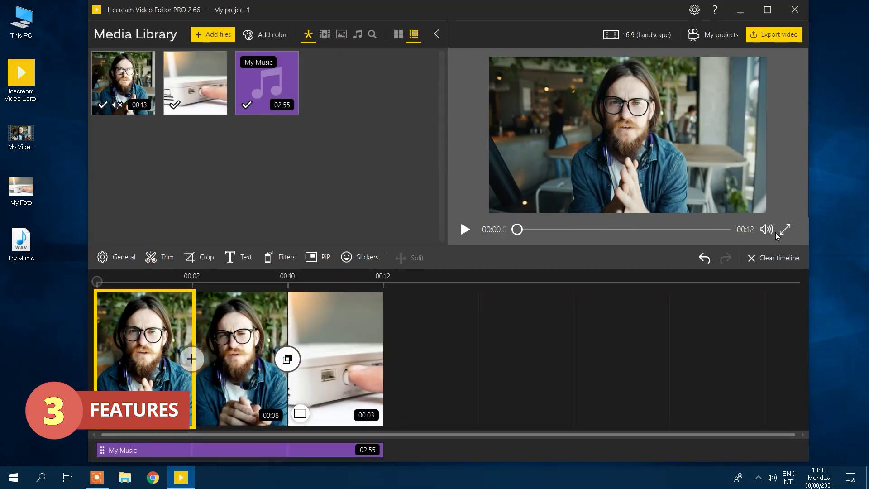
- Overlay 'Hello' in the VACATION style, pink at size x1.5, on the second clip
{"action": "left_click", "coordinate": [240, 325]}
{"action": "left_click", "coordinate": [238, 256]}
{"action": "left_click", "coordinate": [224, 160]}
{"action": "left_click", "coordinate": [173, 105]}
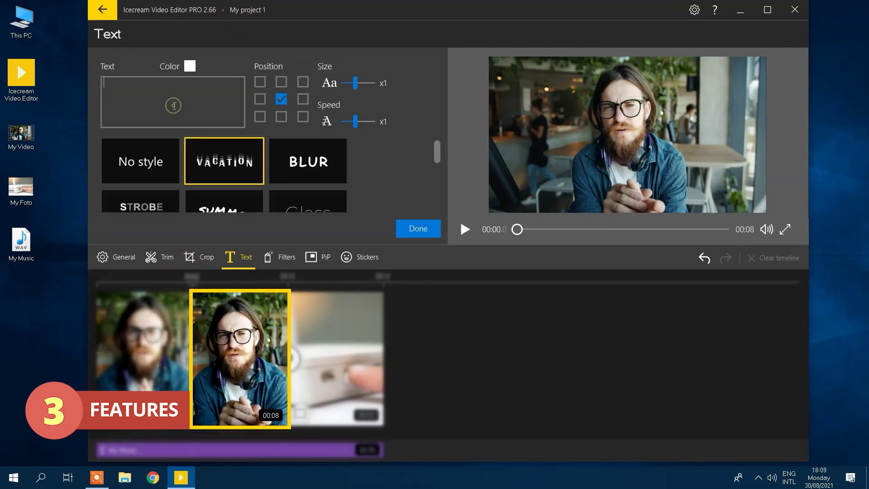
{"action": "type", "text": "Hello"}
{"action": "left_click", "coordinate": [189, 66]}
{"action": "left_click", "coordinate": [362, 194]}
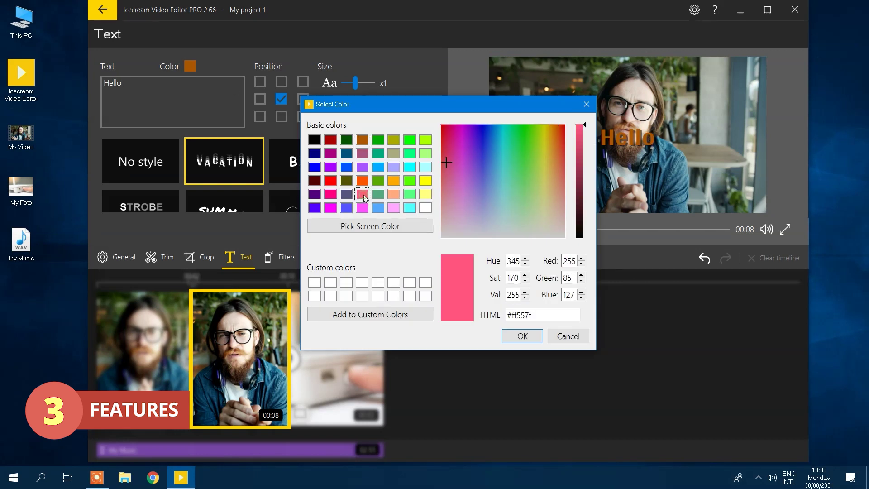
{"action": "left_click", "coordinate": [519, 336]}
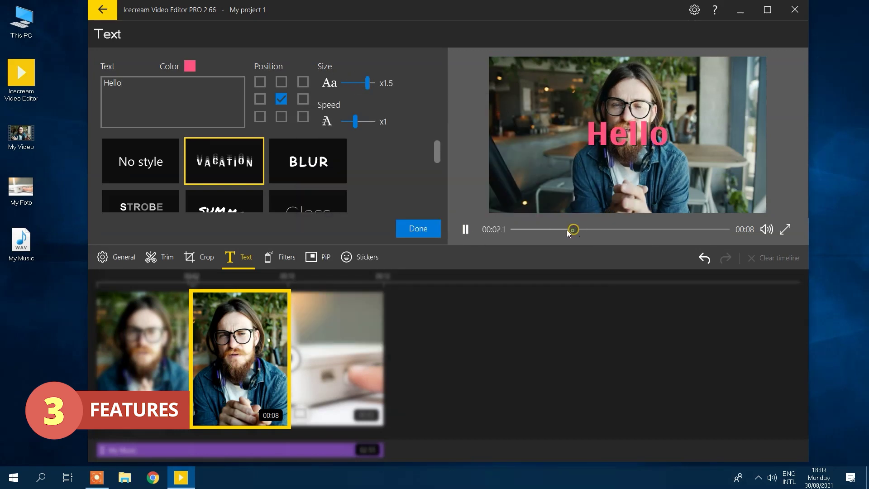
{"action": "left_click", "coordinate": [418, 228]}
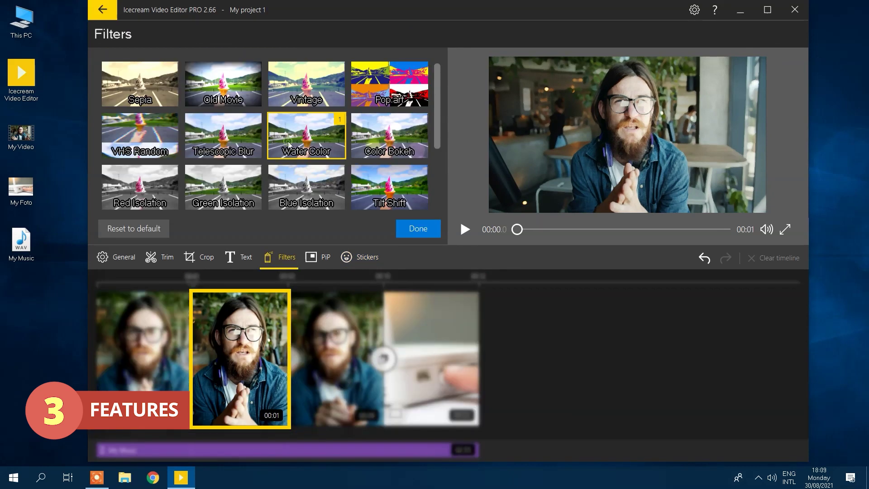
- Apply the Blue Isolation filter to the clip after trying Sepia
{"action": "left_click", "coordinate": [306, 86]}
{"action": "left_click", "coordinate": [218, 89]}
{"action": "left_click", "coordinate": [140, 83]}
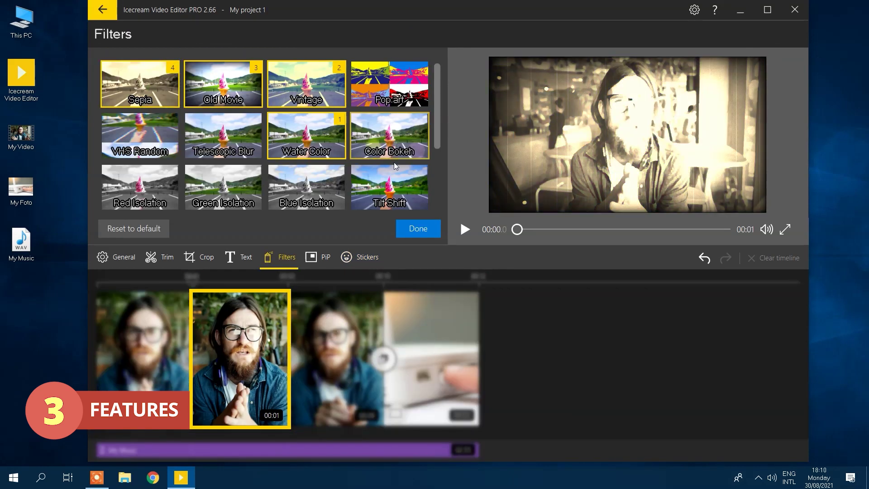
{"action": "left_click", "coordinate": [133, 228]}
{"action": "left_click", "coordinate": [306, 187]}
{"action": "left_click", "coordinate": [418, 232]}
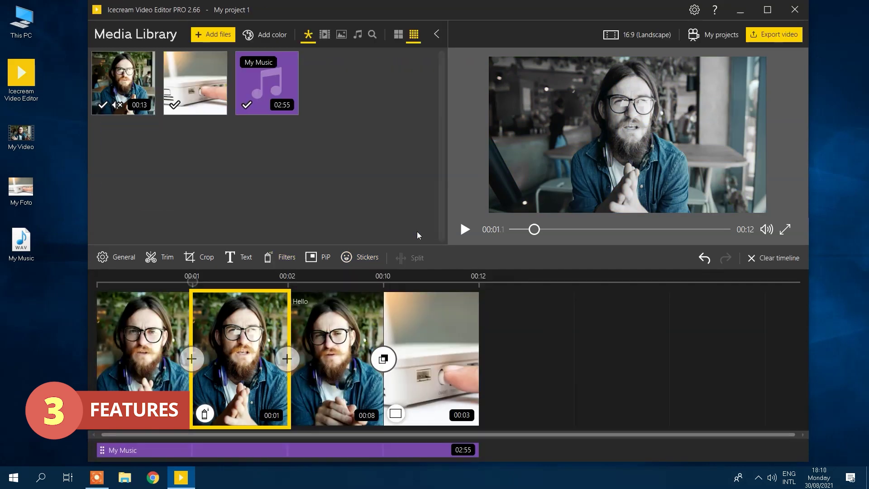
- Insert a blue gradient clip after the second clip, with a transition before it
{"action": "left_click", "coordinate": [264, 35]}
{"action": "scroll", "coordinate": [310, 140], "scroll_direction": "down", "scroll_amount": 3}
{"action": "left_click", "coordinate": [310, 140]}
{"action": "left_click", "coordinate": [413, 226]}
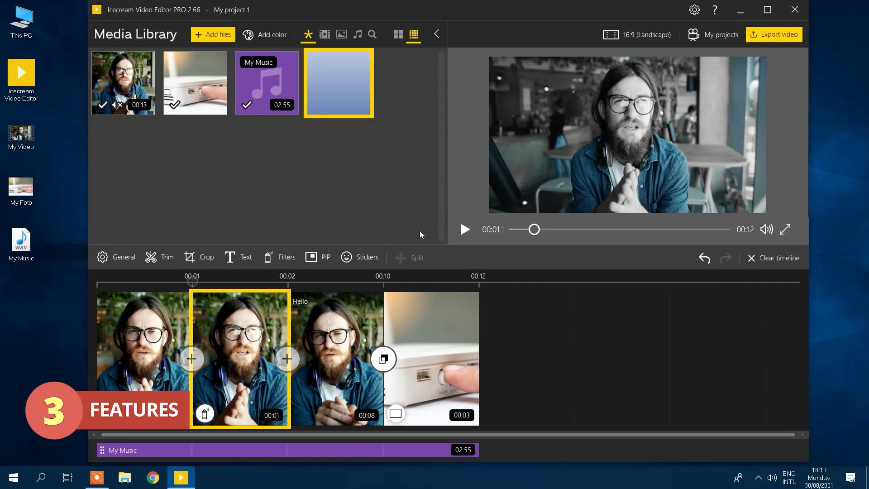
{"action": "left_click_drag", "start_coordinate": [338, 83], "coordinate": [304, 337]}
{"action": "left_click", "coordinate": [287, 358]}
{"action": "left_click", "coordinate": [287, 171]}
- Add the title text 'Part 1' to the gradient clip
{"action": "left_click", "coordinate": [162, 257]}
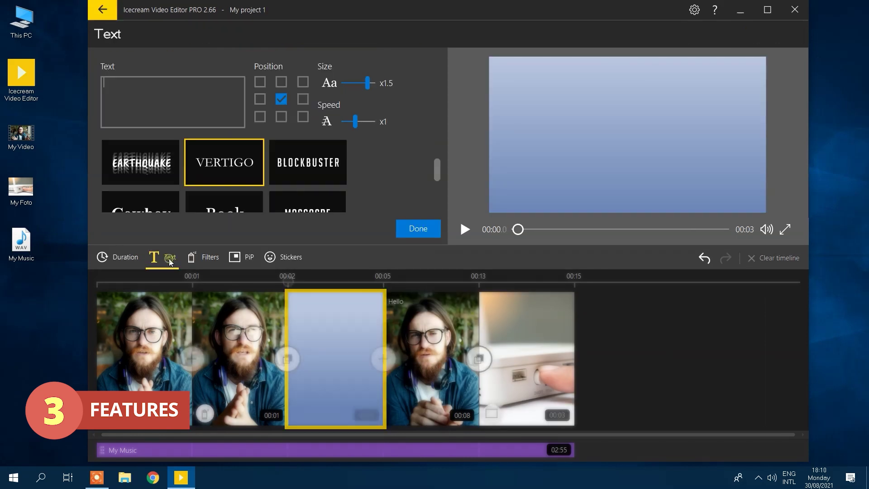
{"action": "scroll", "coordinate": [130, 176], "scroll_direction": "down", "scroll_amount": 3}
{"action": "left_click", "coordinate": [172, 102]}
{"action": "type", "text": "Part 1"}
{"action": "left_click", "coordinate": [418, 228]}
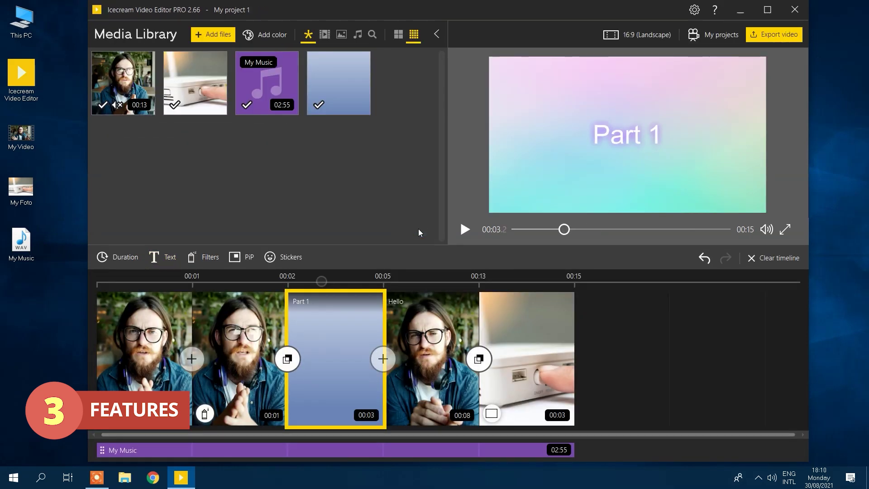
- Add a transition after the gradient and Zoom In between the first two clips
{"action": "left_click", "coordinate": [386, 358]}
{"action": "left_click", "coordinate": [395, 275]}
{"action": "left_click", "coordinate": [191, 358]}
{"action": "left_click", "coordinate": [213, 285]}
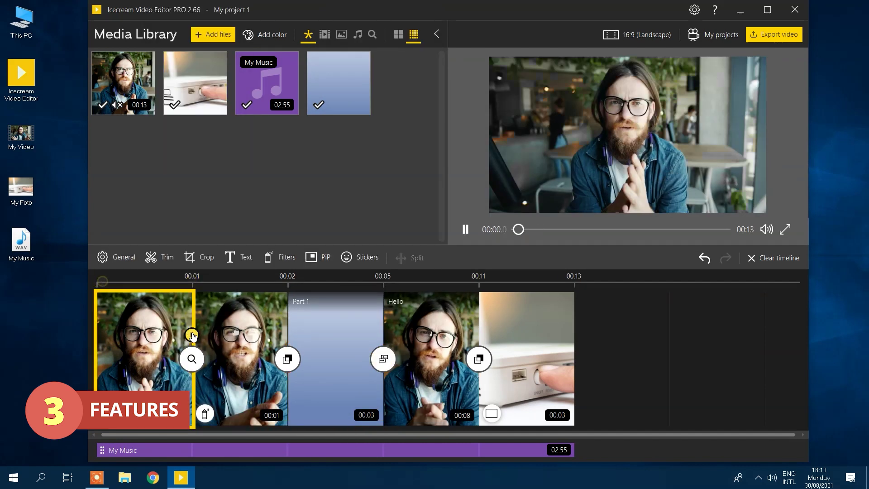
- Apply a motion effect to the last router clip
{"action": "left_click", "coordinate": [335, 344]}
{"action": "left_click", "coordinate": [527, 353]}
{"action": "left_click", "coordinate": [215, 256]}
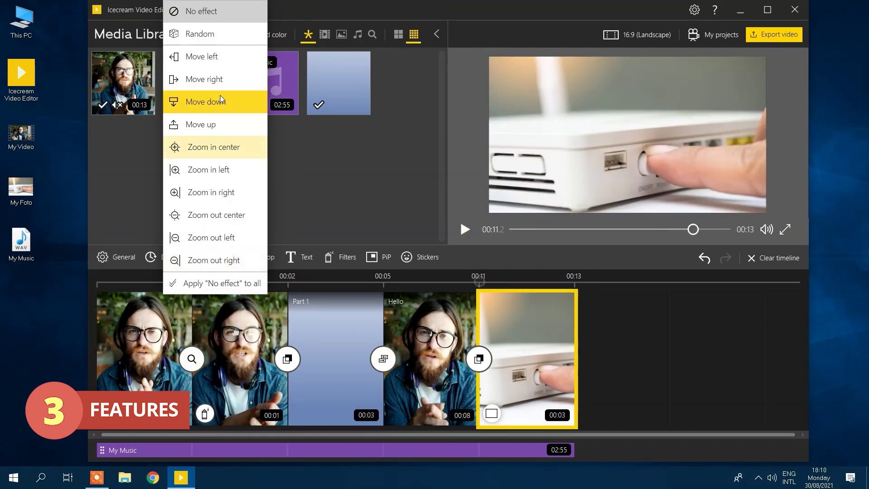
{"action": "left_click", "coordinate": [260, 100]}
- Overlay a video from the media library as picture-in-picture on the clip
{"action": "left_click", "coordinate": [378, 257]}
{"action": "left_click", "coordinate": [107, 85]}
{"action": "left_click", "coordinate": [140, 124]}
{"action": "left_click", "coordinate": [382, 226]}
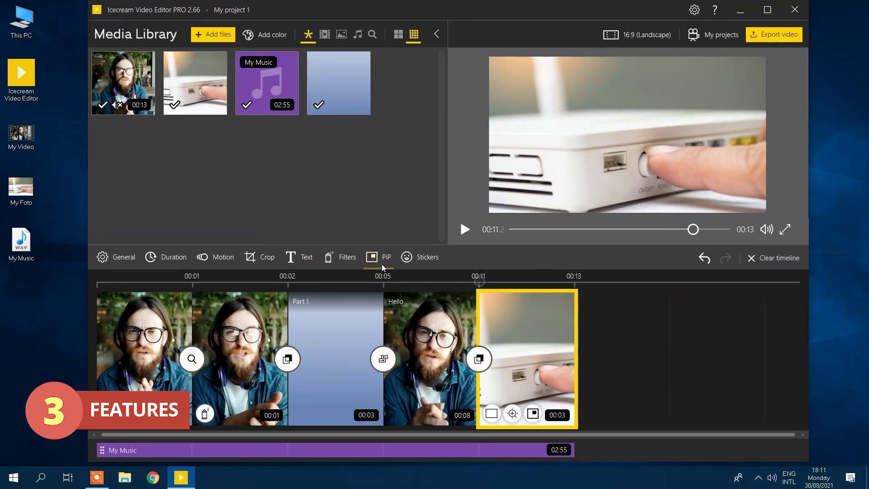
- Add a thumbs-up sticker to the clip
{"action": "left_click", "coordinate": [418, 257]}
{"action": "left_click", "coordinate": [202, 89]}
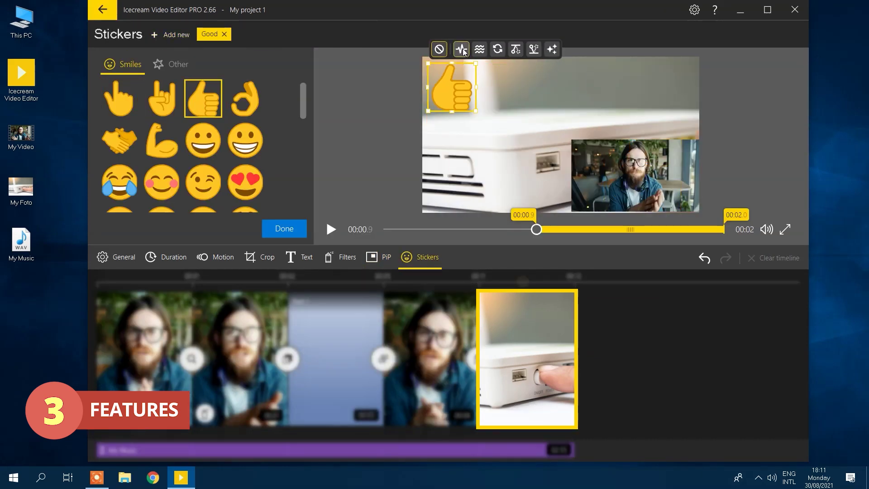
{"action": "left_click", "coordinate": [283, 227]}
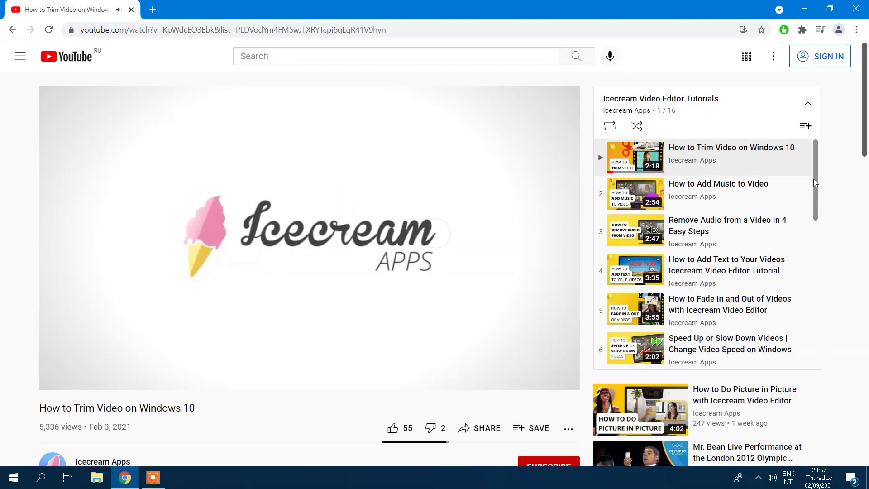
{"action": "left_click_drag", "start_coordinate": [813, 179], "coordinate": [815, 267]}
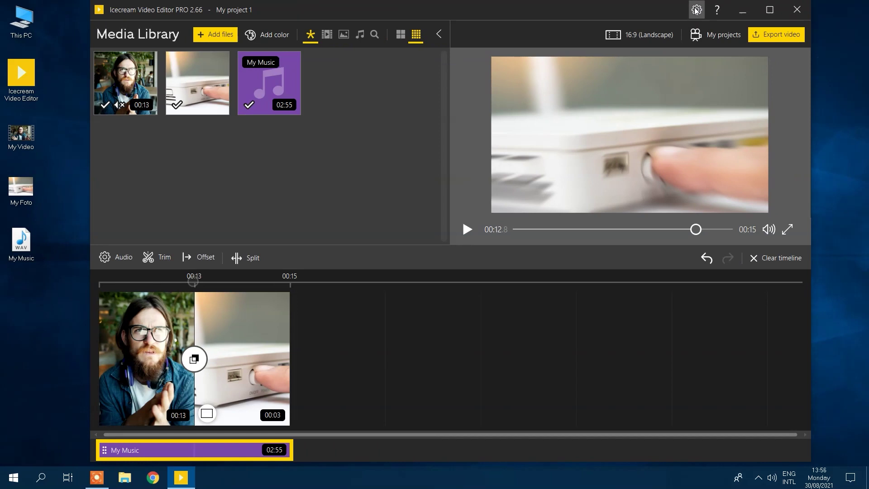
- In Settings, set Autosave to Every minute, keeping English language and High preview quality
{"action": "left_click", "coordinate": [696, 10]}
{"action": "left_click", "coordinate": [513, 113]}
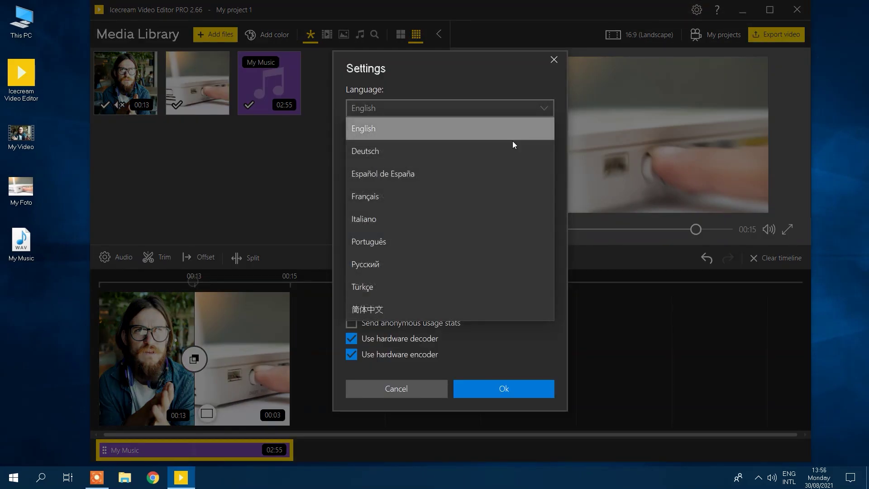
{"action": "left_click", "coordinate": [429, 133]}
{"action": "left_click", "coordinate": [388, 151]}
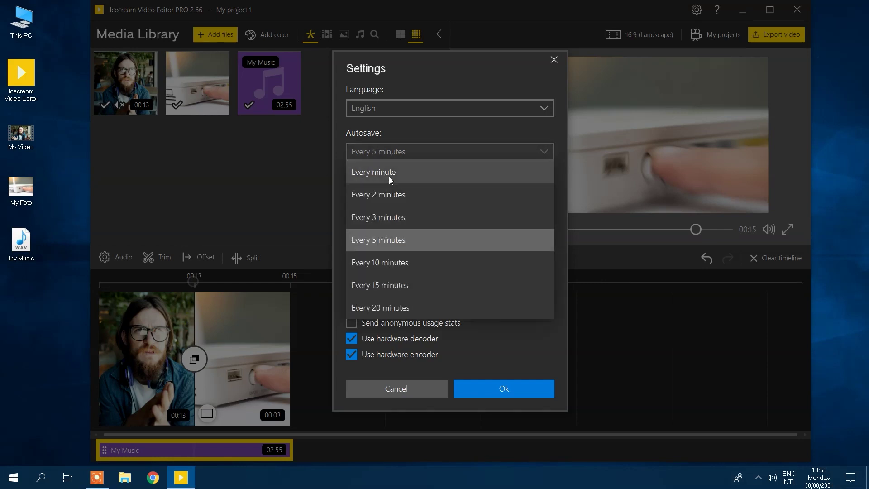
{"action": "left_click", "coordinate": [372, 175]}
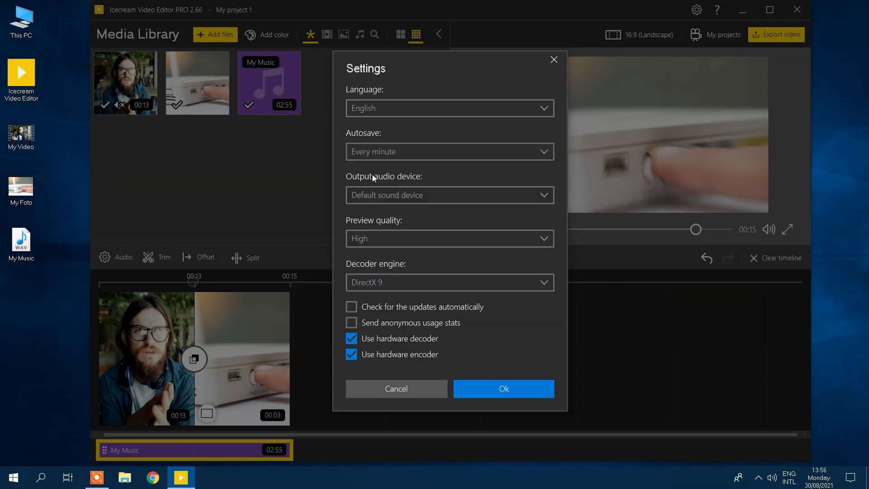
{"action": "left_click", "coordinate": [414, 239]}
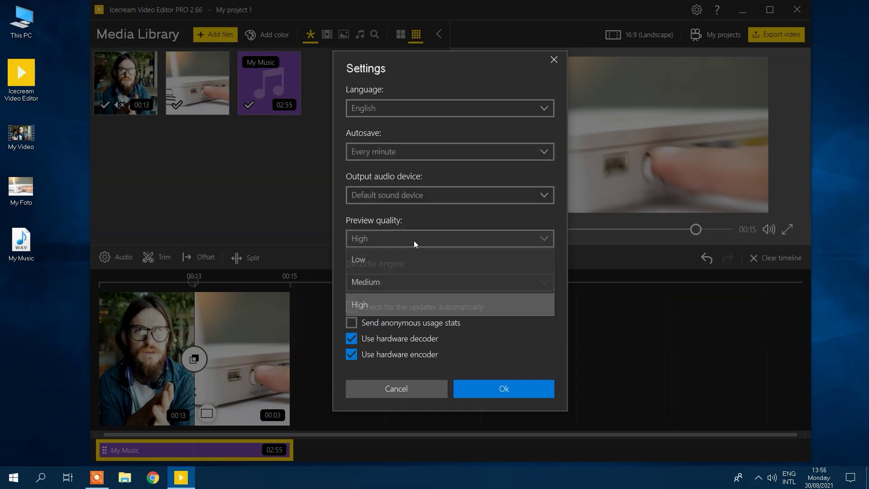
{"action": "left_click", "coordinate": [406, 304]}
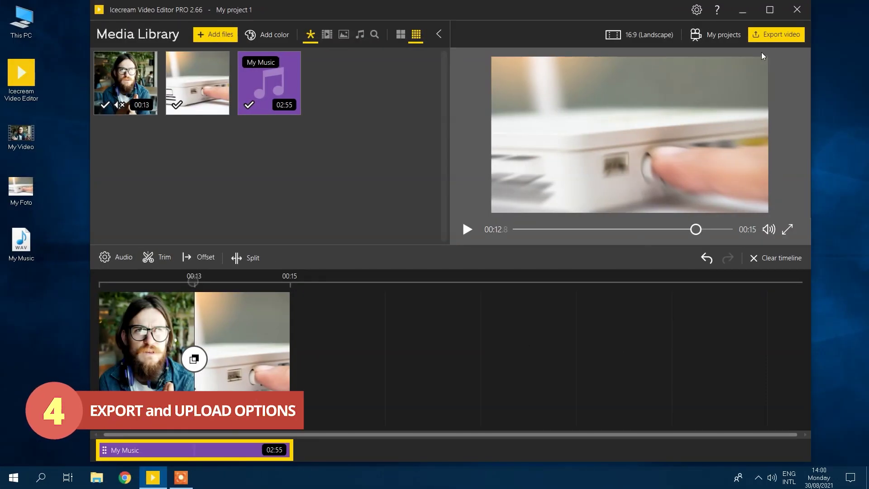
- Review the export resolutions, including 4K, then cancel the export
{"action": "left_click", "coordinate": [776, 35]}
{"action": "left_click", "coordinate": [391, 251]}
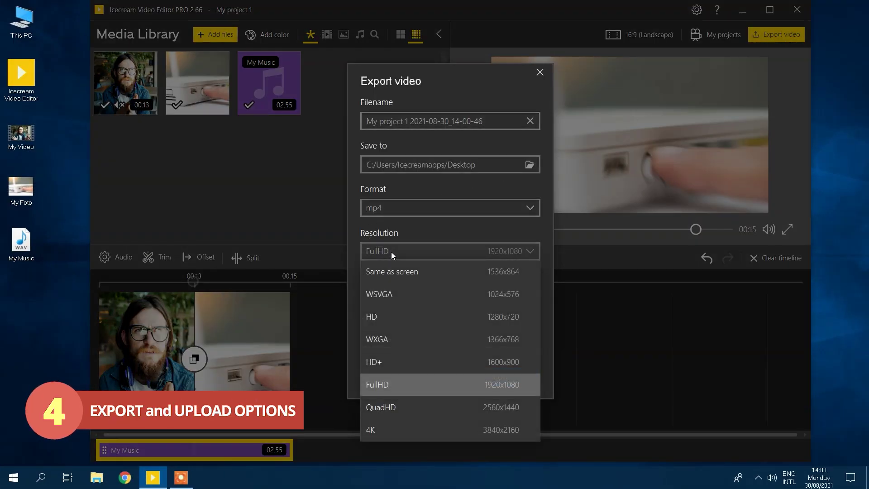
{"action": "left_click", "coordinate": [368, 430]}
{"action": "left_click", "coordinate": [376, 381]}
- Set the aspect ratio to 3:4 (Portrait) and export at iPad (Portrait) resolution
{"action": "left_click", "coordinate": [649, 40]}
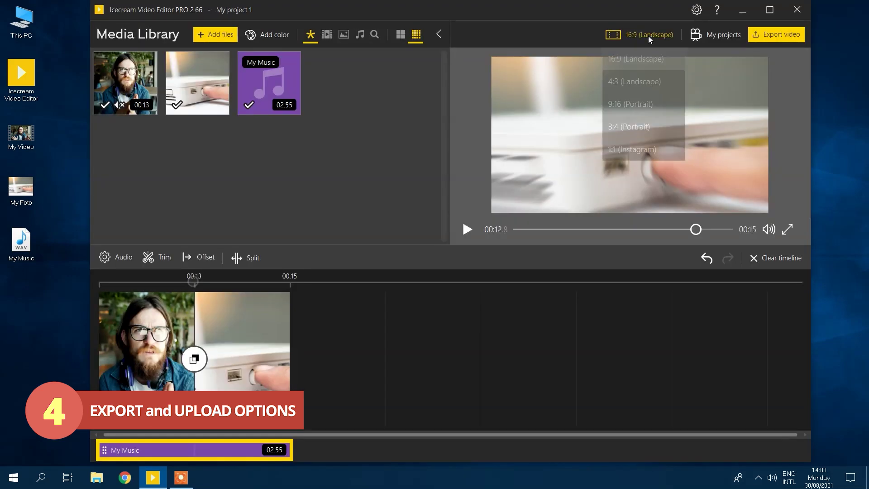
{"action": "left_click", "coordinate": [636, 126]}
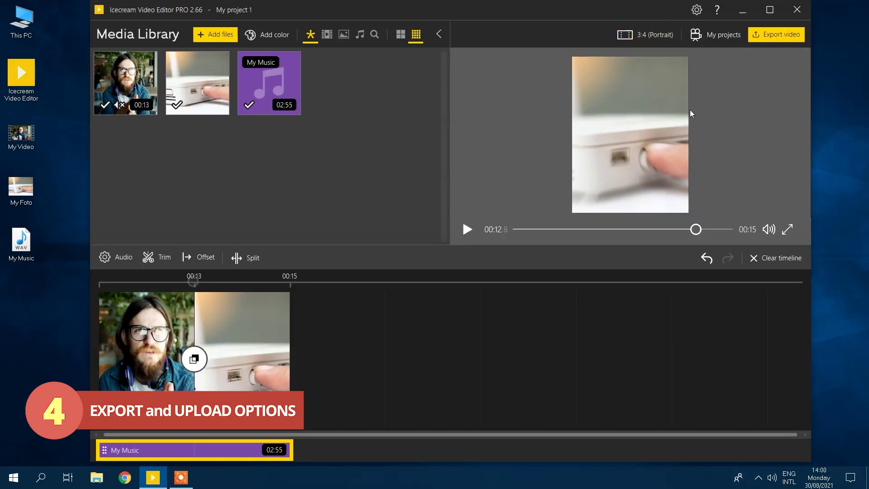
{"action": "left_click", "coordinate": [783, 36]}
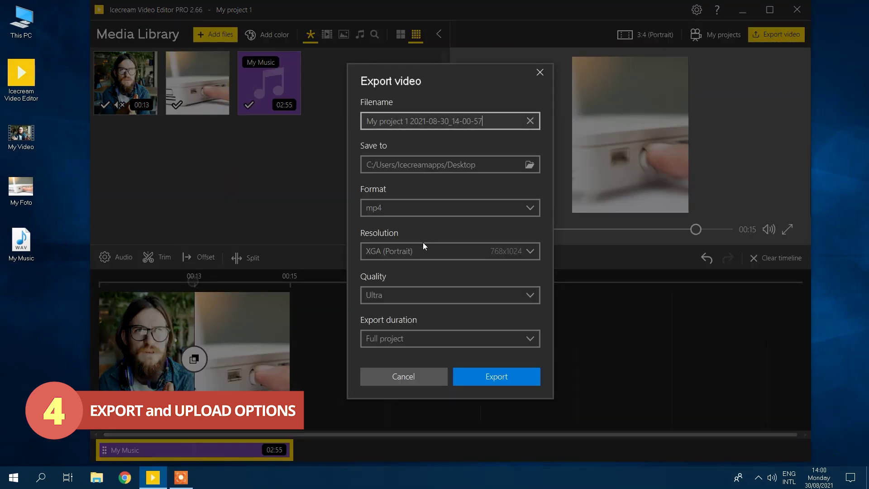
{"action": "left_click", "coordinate": [424, 249]}
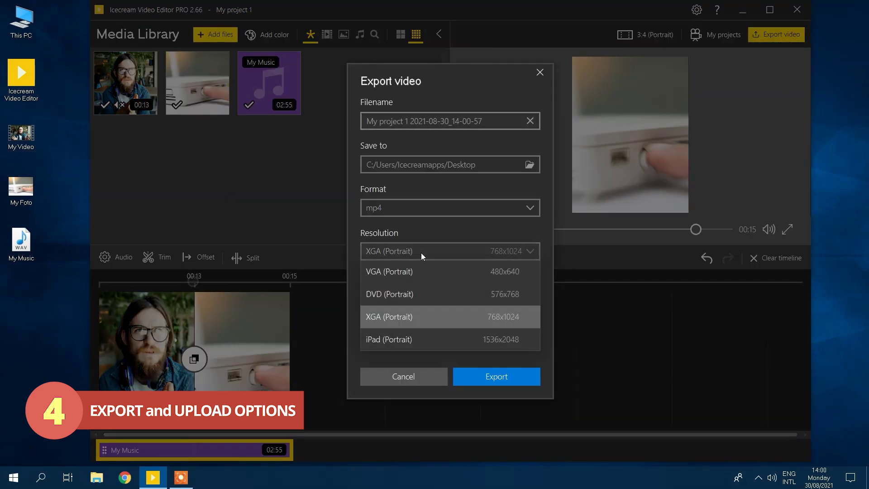
{"action": "left_click", "coordinate": [387, 340]}
{"action": "left_click", "coordinate": [507, 380]}
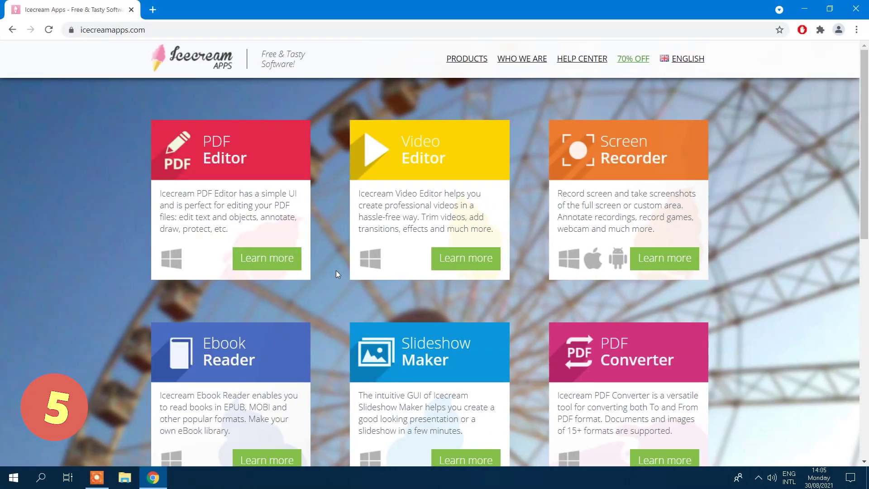
- Open the Video Editor page on icecreamapps.com and view the PRO upgrade pricing
{"action": "left_click", "coordinate": [469, 253]}
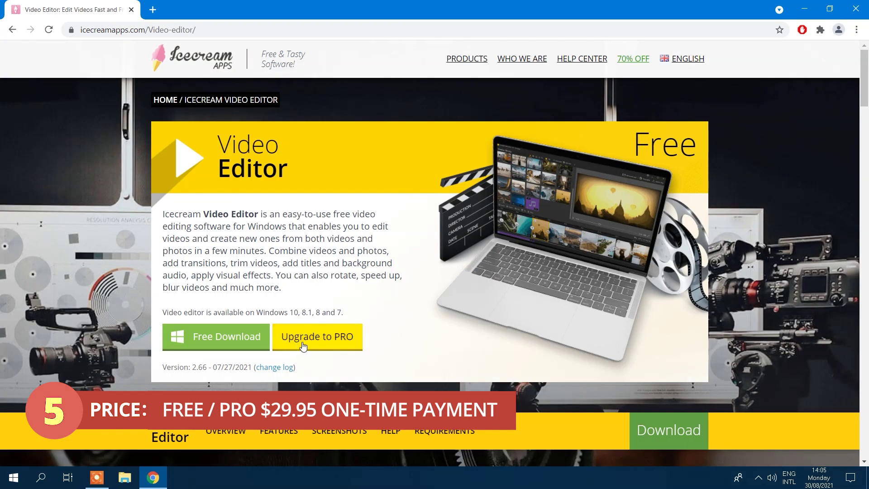
{"action": "left_click", "coordinate": [321, 335]}
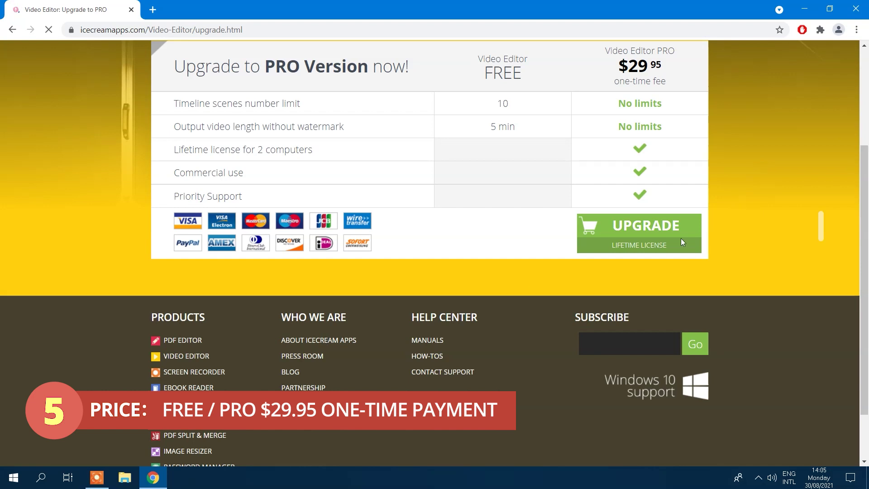
{"action": "scroll", "coordinate": [867, 101], "scroll_direction": "up", "scroll_amount": 3}
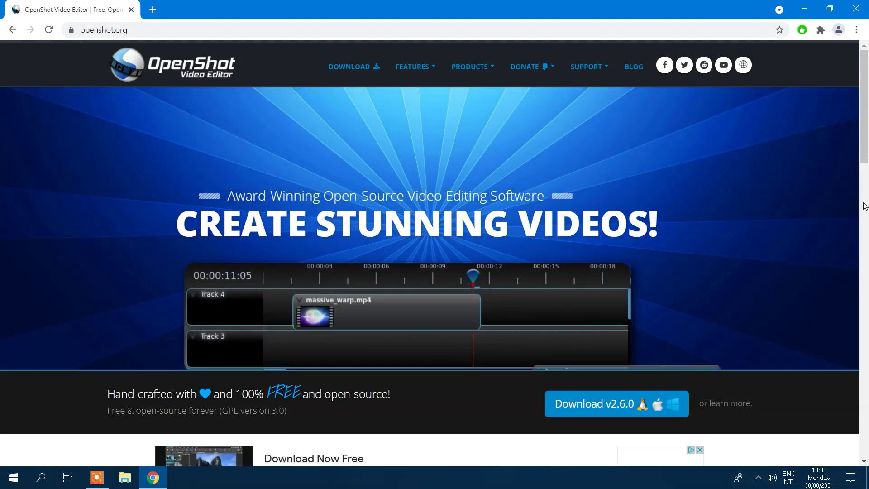
- Scroll the openshot.org homepage down to the Our Features section
{"action": "scroll", "coordinate": [819, 152], "scroll_direction": "down", "scroll_amount": 6}
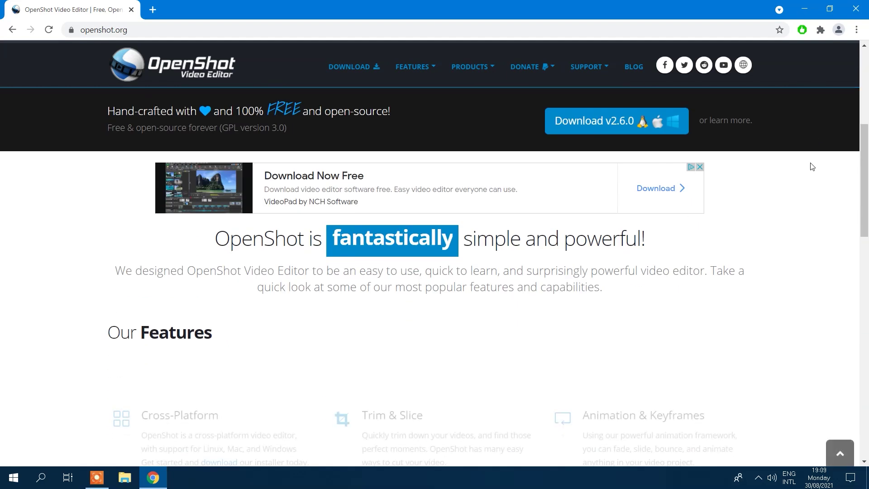
{"action": "scroll", "coordinate": [812, 166], "scroll_direction": "down", "scroll_amount": 3}
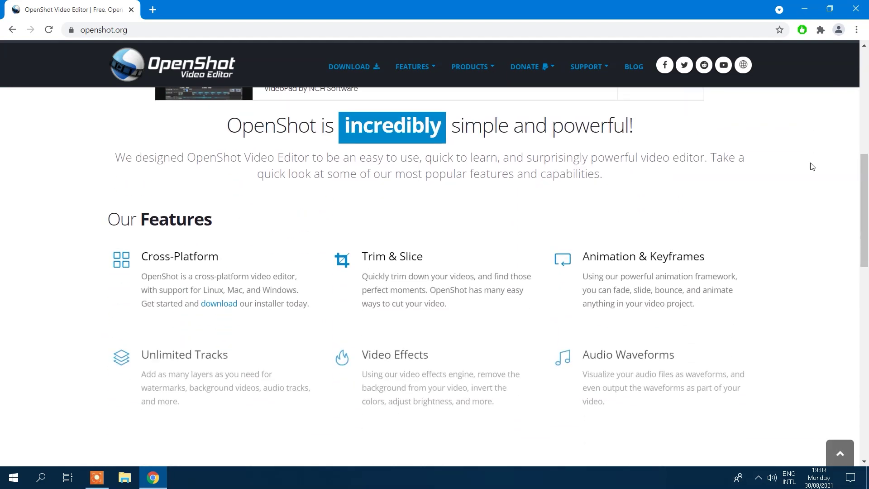
{"action": "scroll", "coordinate": [812, 167], "scroll_direction": "down", "scroll_amount": 2}
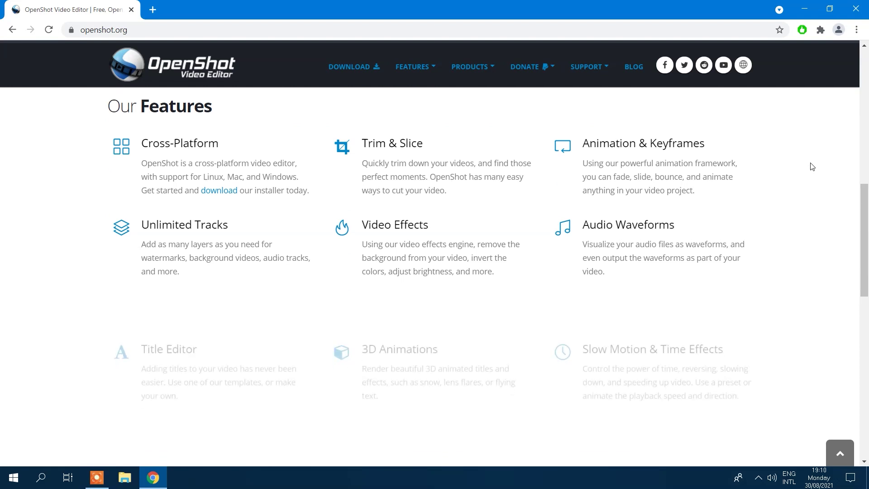
{"action": "scroll", "coordinate": [812, 167], "scroll_direction": "down", "scroll_amount": 2}
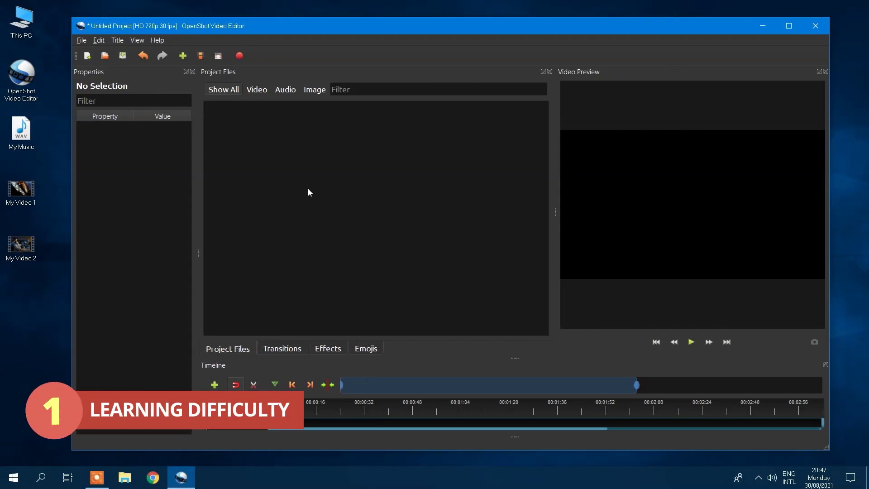
- Import My Music, My Video 1 and My Video 2 into Project Files
{"action": "right_click", "coordinate": [308, 189]}
{"action": "left_click", "coordinate": [336, 196]}
{"action": "left_click_drag", "start_coordinate": [391, 126], "coordinate": [209, 158]}
{"action": "left_click", "coordinate": [416, 290]}
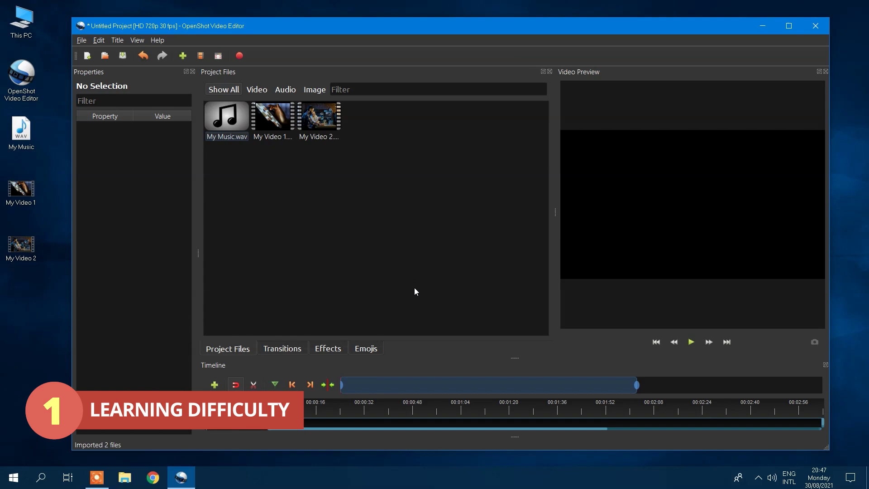
- Place My Video 1 and My Video 2 on Track 5 with My Music.wav below
{"action": "left_click_drag", "start_coordinate": [515, 356], "coordinate": [515, 304]}
{"action": "left_click_drag", "start_coordinate": [313, 337], "coordinate": [269, 380]}
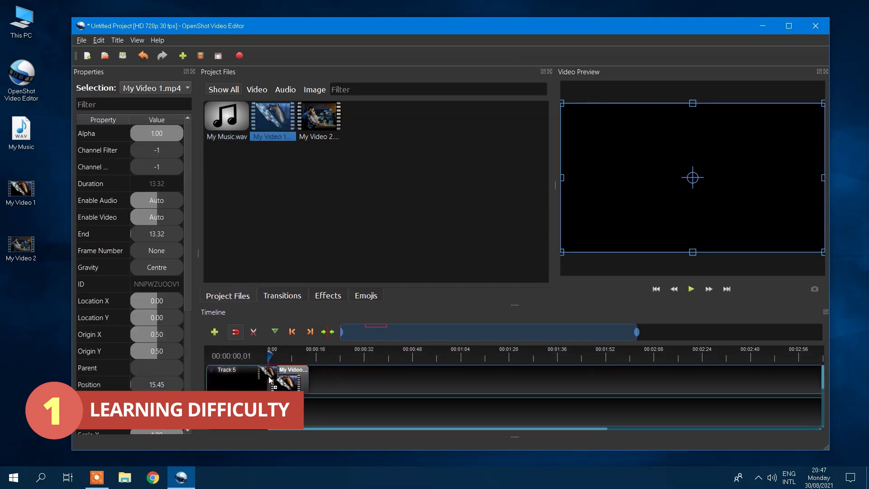
{"action": "left_click_drag", "start_coordinate": [233, 150], "coordinate": [296, 410]}
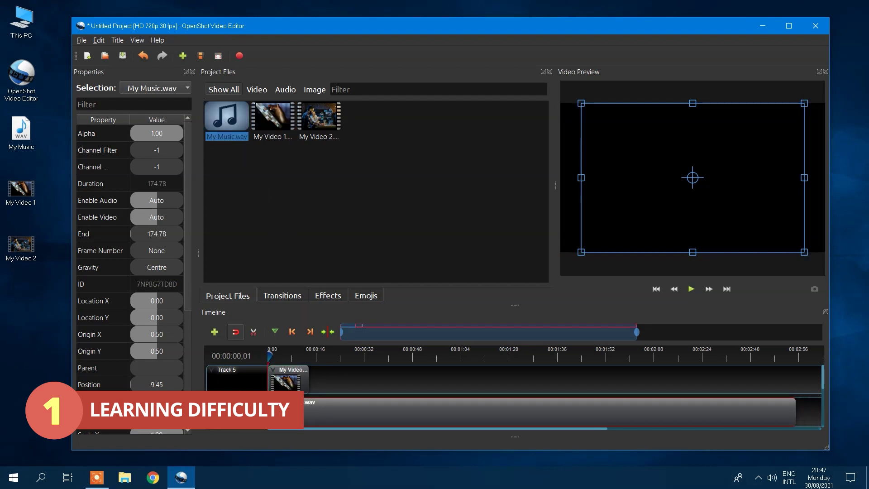
{"action": "left_click_drag", "start_coordinate": [286, 358], "coordinate": [288, 357]}
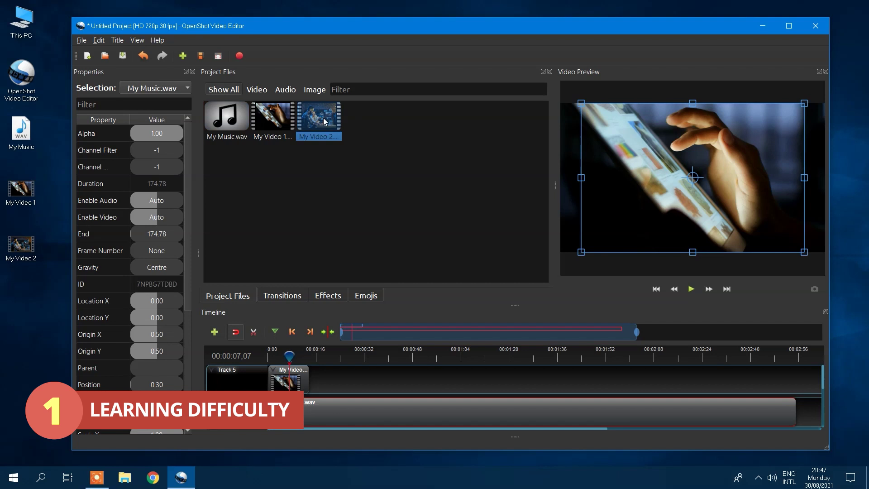
{"action": "left_click_drag", "start_coordinate": [325, 121], "coordinate": [329, 385]}
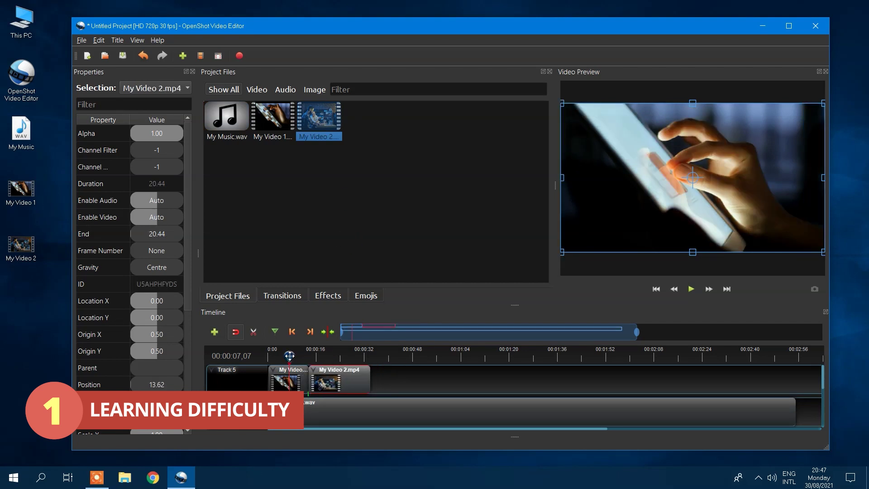
{"action": "left_click_drag", "start_coordinate": [289, 355], "coordinate": [324, 356]}
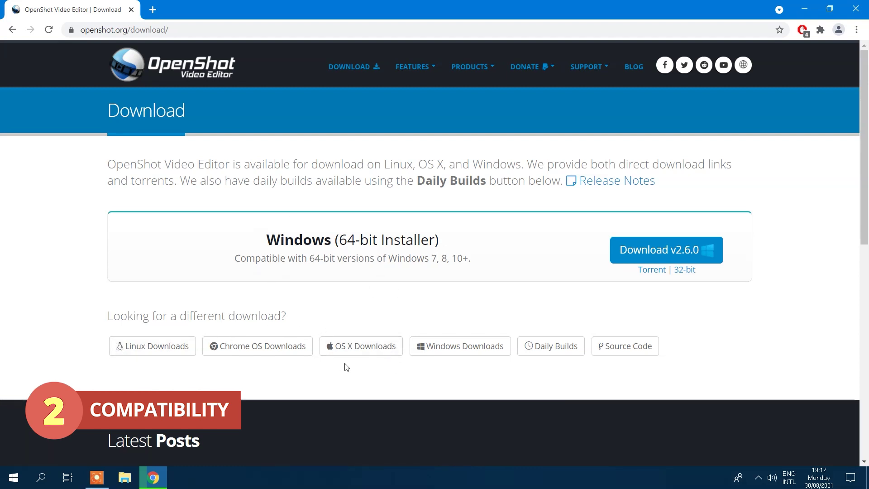
- View OpenShot's OS X, Chrome OS and Linux download options on openshot.org/download
{"action": "left_click", "coordinate": [385, 351]}
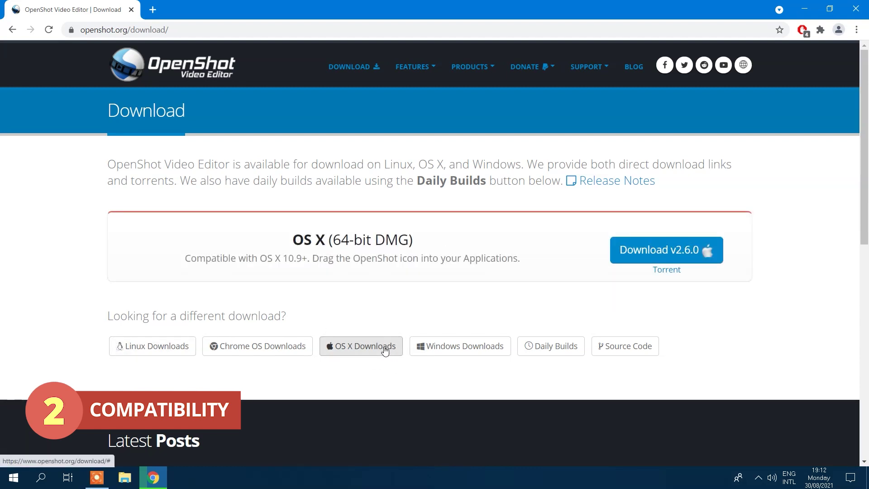
{"action": "left_click", "coordinate": [292, 357]}
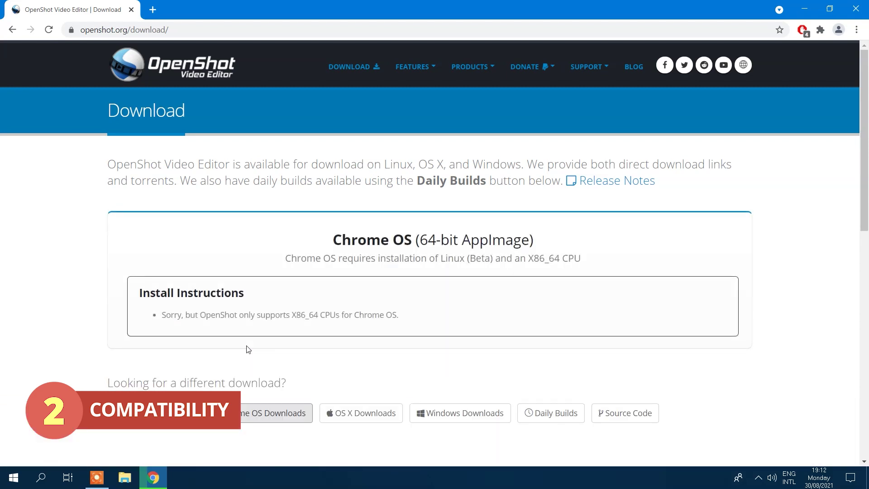
{"action": "left_click", "coordinate": [171, 412]}
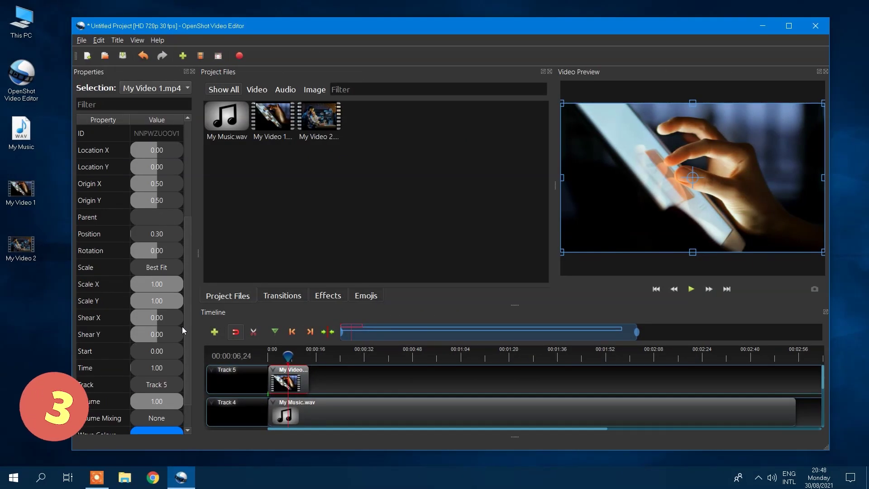
{"action": "mouse_move", "coordinate": [156, 250]}
{"action": "left_mouse_down"}
{"action": "mouse_move", "coordinate": [170, 254]}
{"action": "mouse_move", "coordinate": [156, 250]}
{"action": "left_mouse_up"}
- Give the Track 5 clip an adjusted Brightness & Contrast effect, then add My Video 2 to Track 5
{"action": "left_click", "coordinate": [332, 296]}
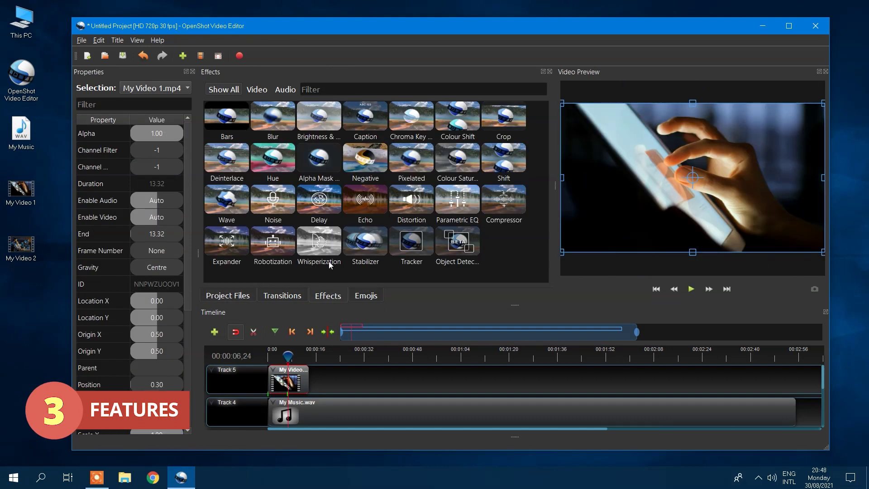
{"action": "left_click_drag", "start_coordinate": [364, 179], "coordinate": [361, 117]}
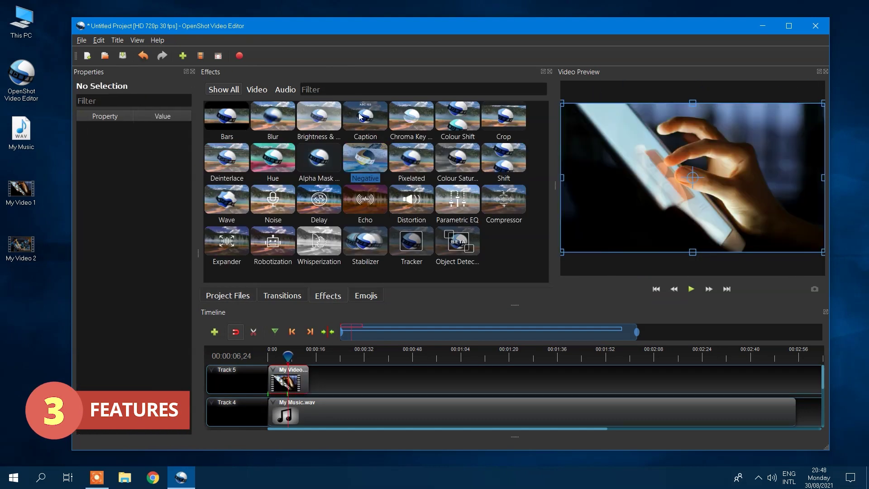
{"action": "left_click_drag", "start_coordinate": [285, 381], "coordinate": [287, 380]}
{"action": "left_click_drag", "start_coordinate": [180, 132], "coordinate": [169, 151]}
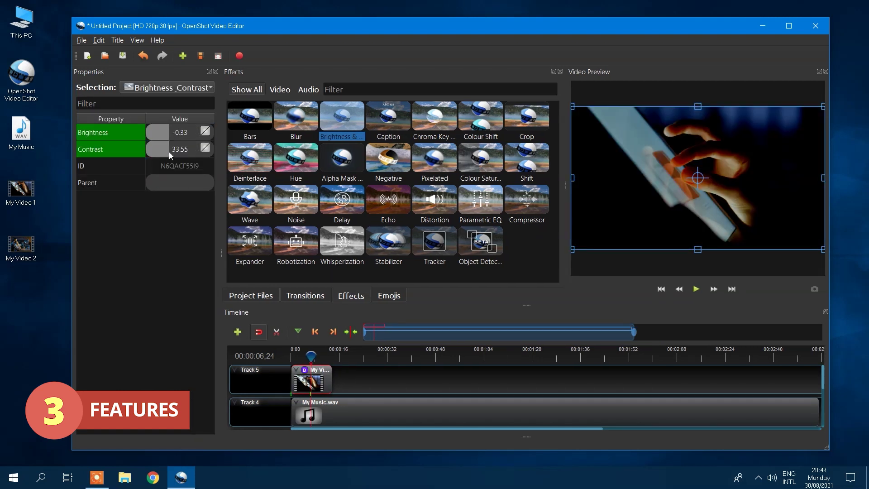
{"action": "left_click", "coordinate": [266, 301]}
{"action": "left_click_drag", "start_coordinate": [342, 117], "coordinate": [372, 386]}
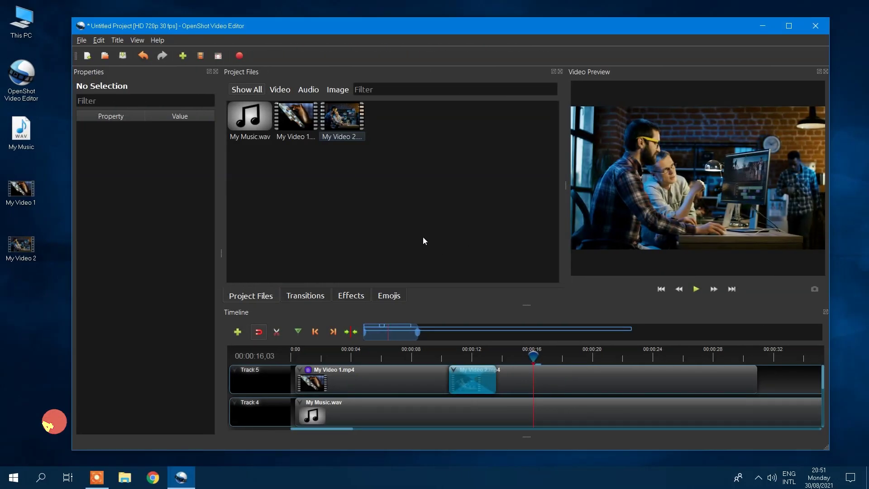
- Export Project with target MP4 (h.264), profile HDV 1080 25p and High quality
{"action": "left_click", "coordinate": [81, 40]}
{"action": "left_click", "coordinate": [254, 156]}
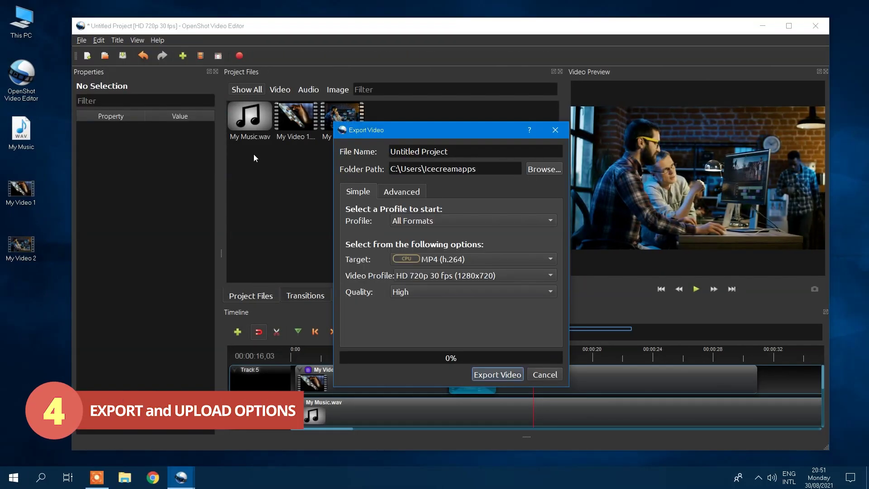
{"action": "left_click", "coordinate": [455, 262]}
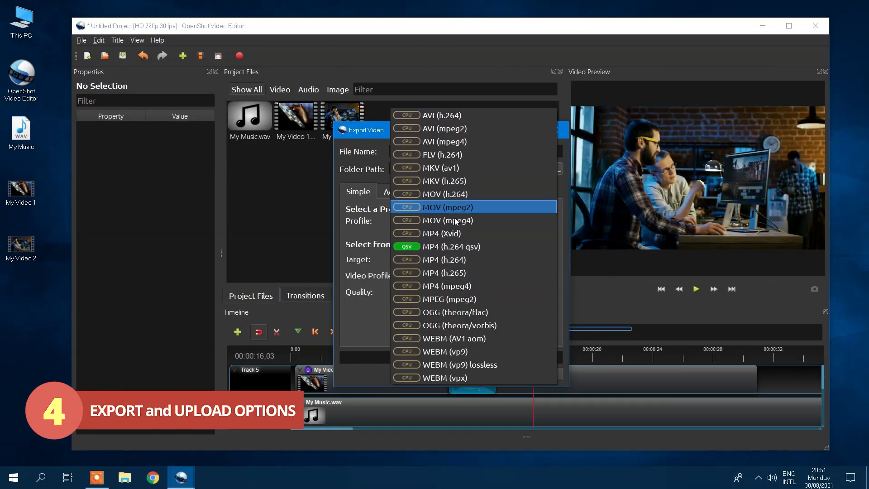
{"action": "left_click", "coordinate": [452, 260]}
{"action": "left_click", "coordinate": [436, 276]}
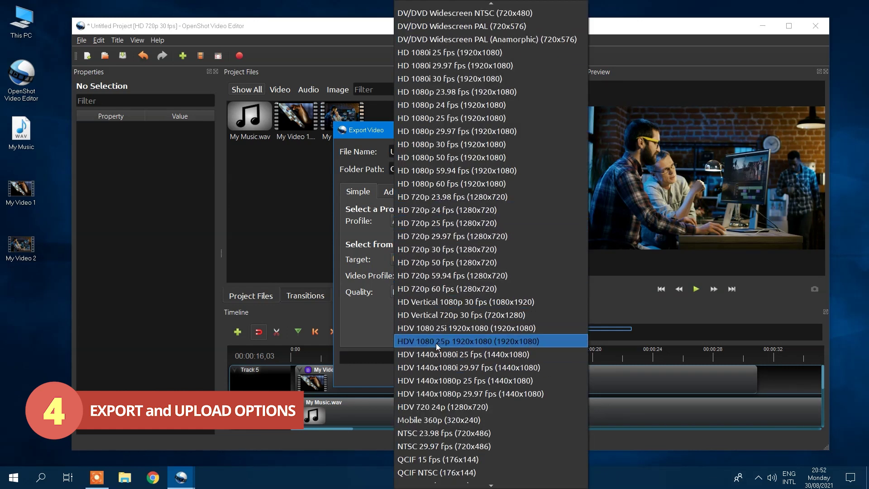
{"action": "left_click", "coordinate": [436, 341]}
{"action": "left_click", "coordinate": [421, 293]}
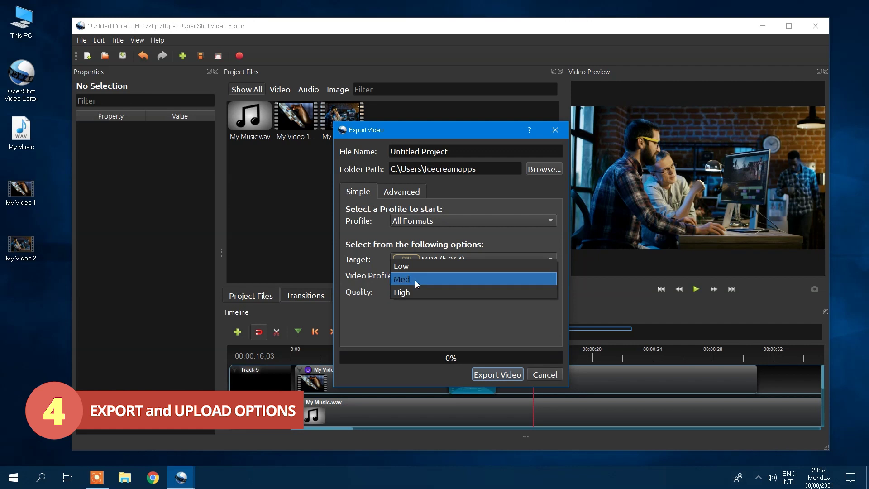
{"action": "left_click", "coordinate": [415, 293]}
{"action": "left_click", "coordinate": [395, 192]}
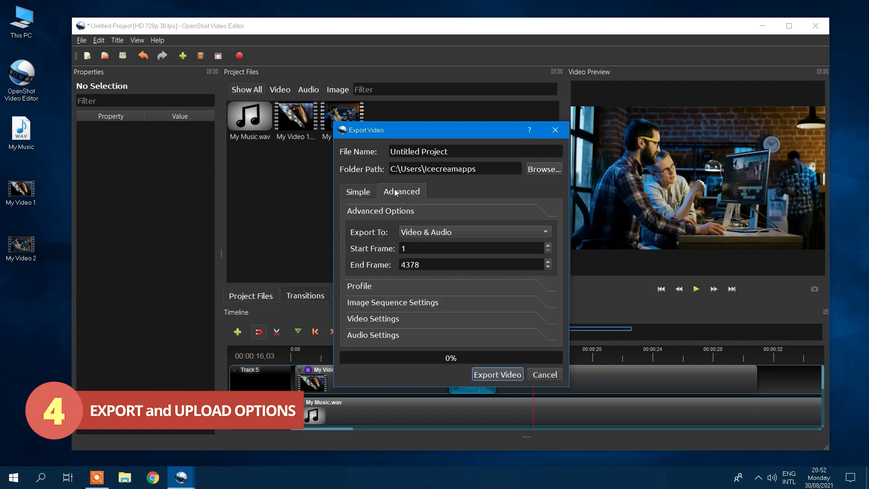
{"action": "left_click", "coordinate": [353, 194]}
{"action": "left_click", "coordinate": [497, 375]}
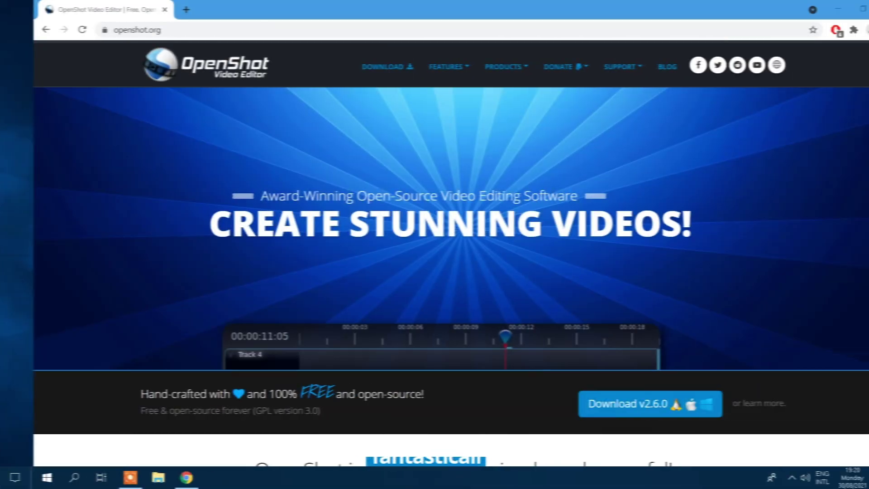
- Scroll the openshot.org homepage down to the Open-Source and License footer
{"action": "scroll", "coordinate": [435, 253], "scroll_direction": "down", "scroll_amount": 15}
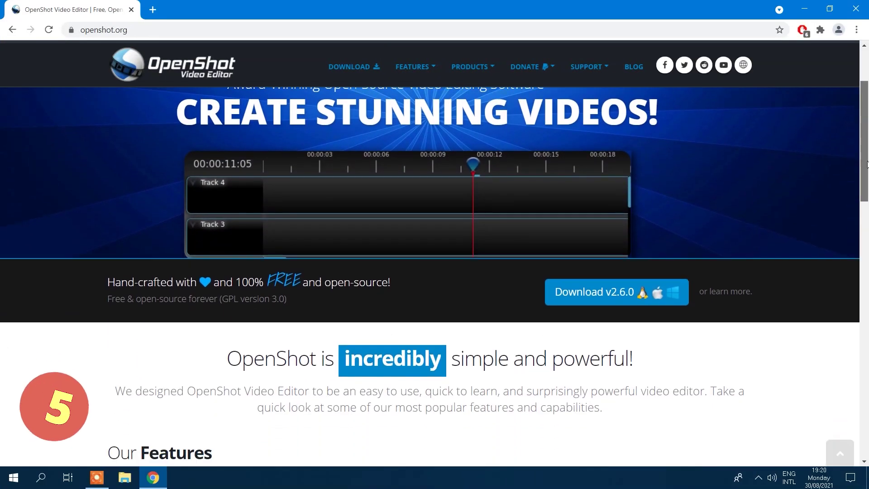
{"action": "left_click_drag", "start_coordinate": [867, 301], "coordinate": [863, 413]}
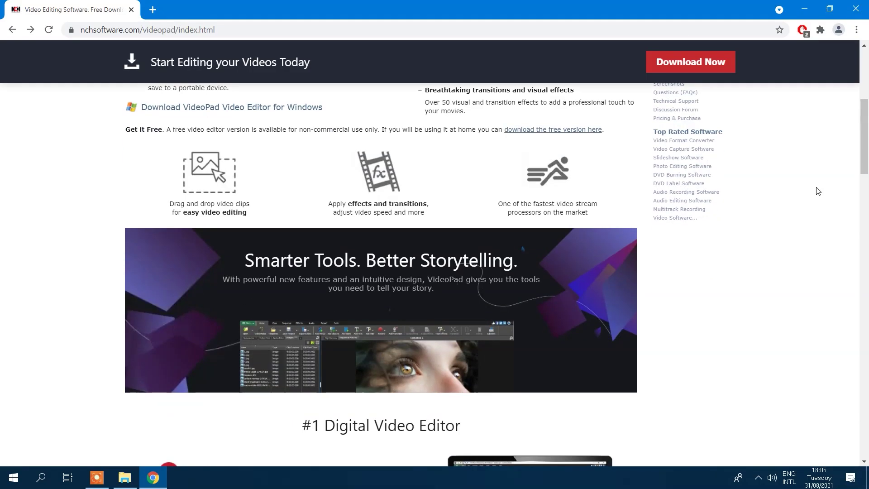
- Scroll down the nchsoftware.com VideoPad page through its feature sections
{"action": "scroll", "coordinate": [818, 190], "scroll_direction": "down", "scroll_amount": 11}
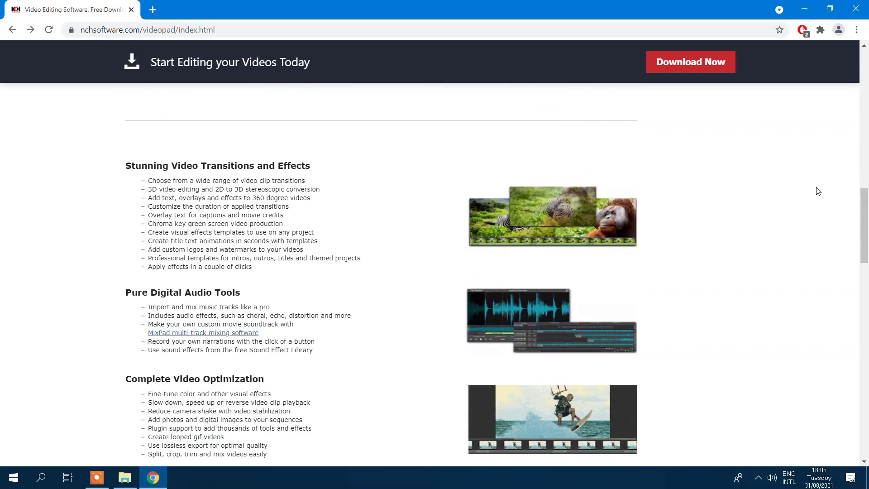
{"action": "scroll", "coordinate": [818, 191], "scroll_direction": "down", "scroll_amount": 18}
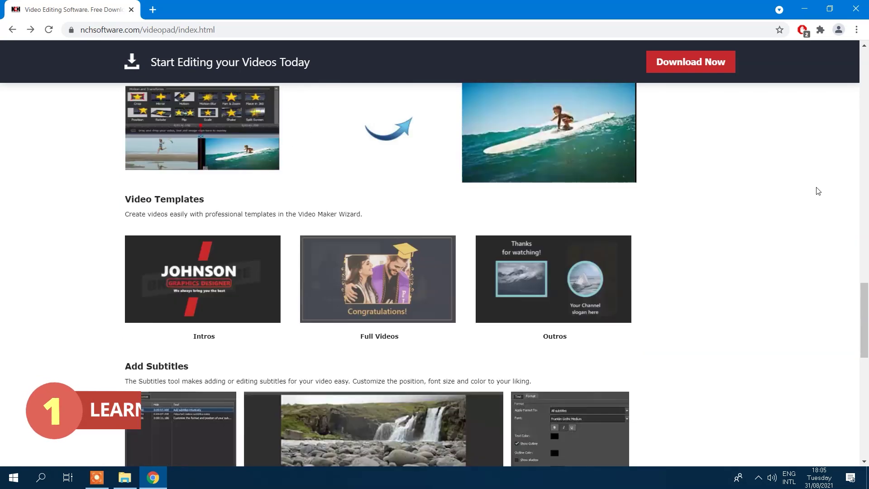
{"action": "scroll", "coordinate": [817, 191], "scroll_direction": "down", "scroll_amount": 8}
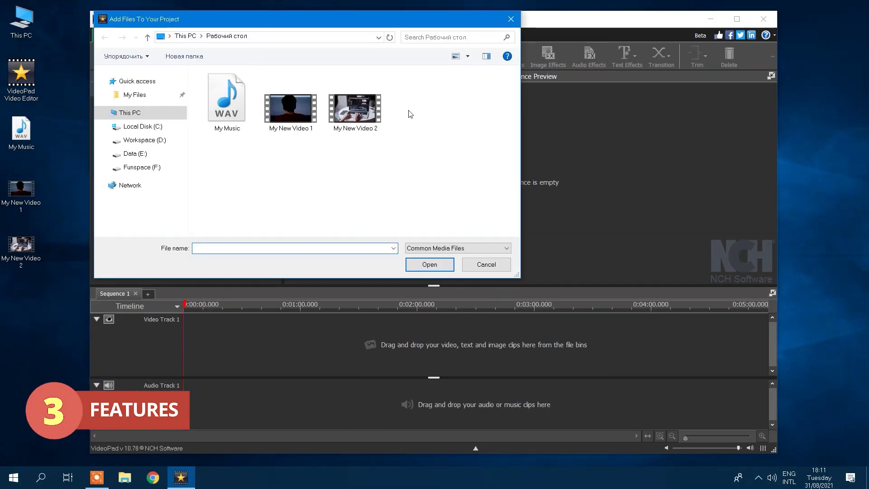
- Import the three media files and place My New Video 1 and My New Video 2 on Video Track 1
{"action": "key", "text": "ctrl+a"}
{"action": "left_click", "coordinate": [430, 264]}
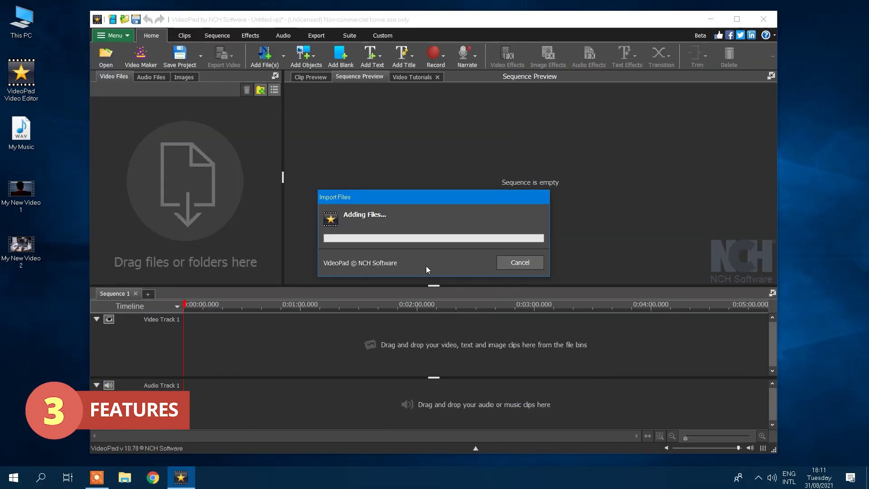
{"action": "left_click", "coordinate": [114, 77]}
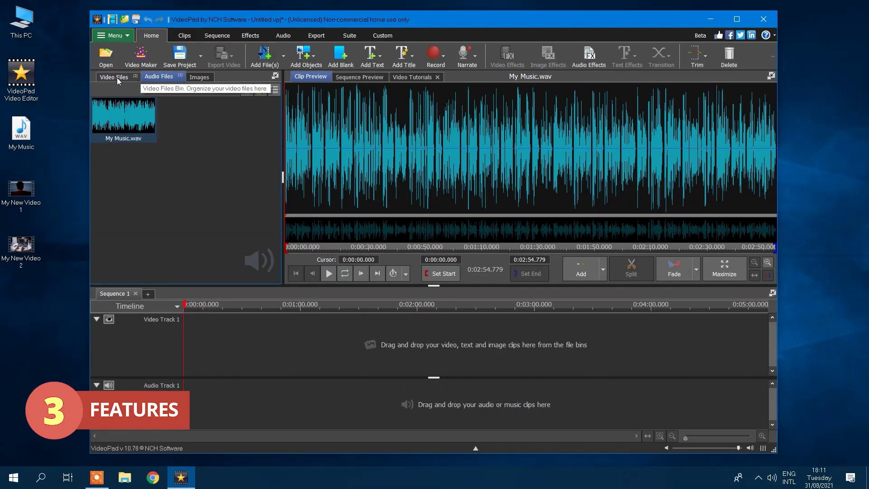
{"action": "left_click_drag", "start_coordinate": [123, 115], "coordinate": [212, 353]}
{"action": "left_click_drag", "start_coordinate": [650, 368], "coordinate": [304, 356]}
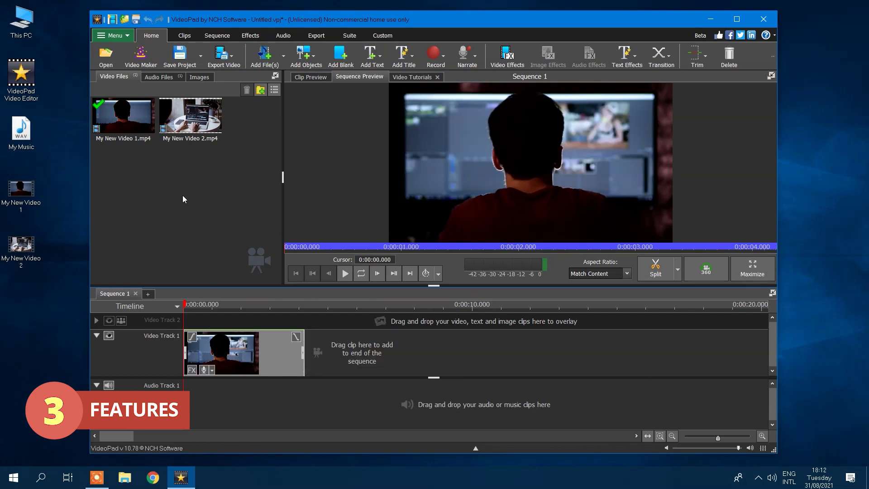
{"action": "left_click", "coordinate": [180, 115]}
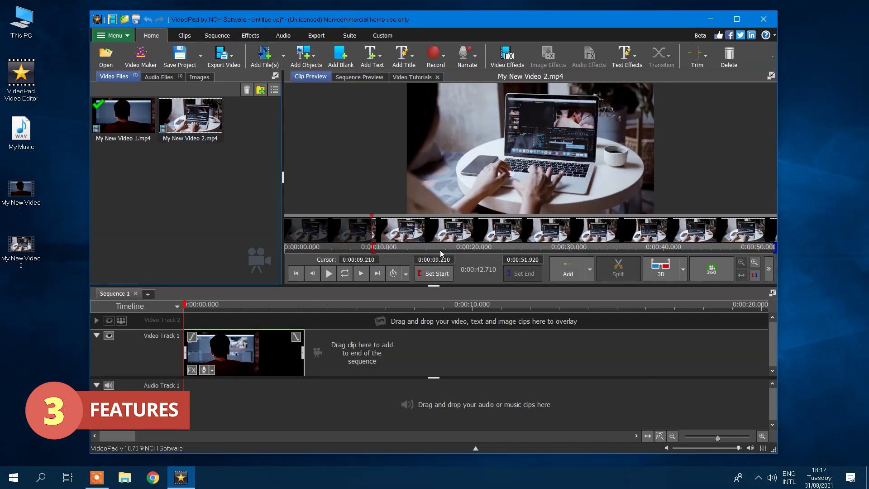
{"action": "left_click", "coordinate": [561, 269]}
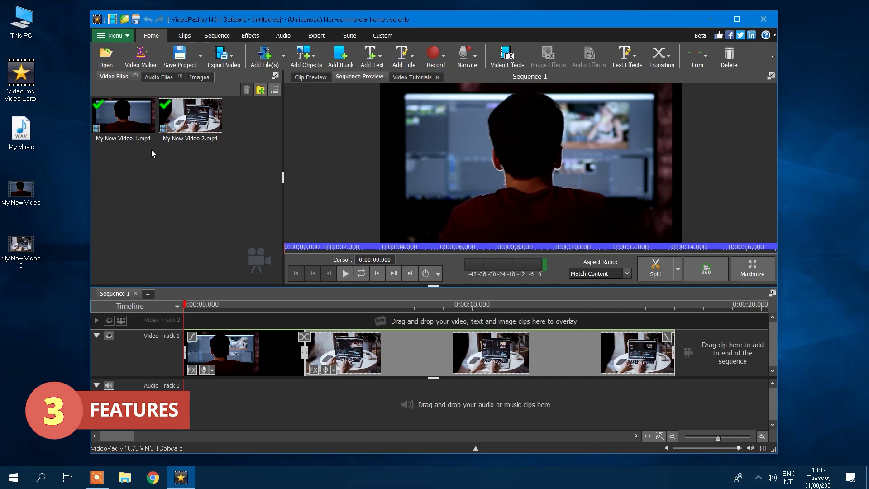
{"action": "left_click", "coordinate": [158, 77]}
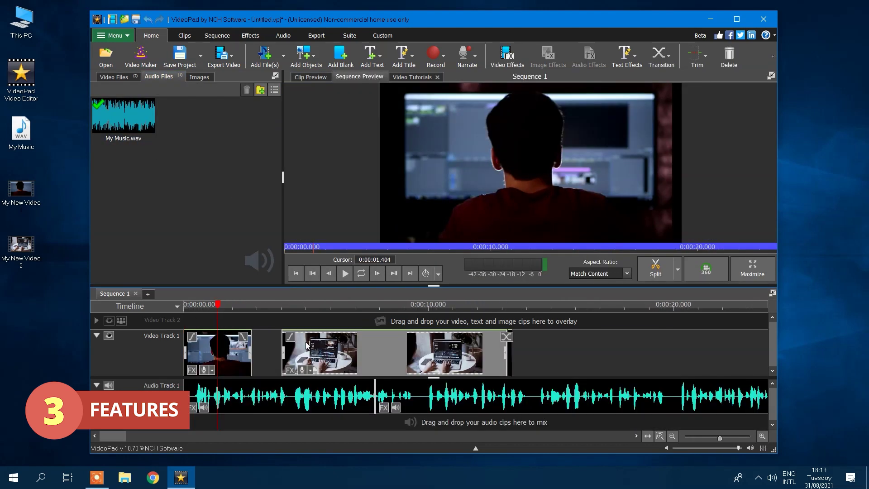
{"action": "left_click_drag", "start_coordinate": [307, 347], "coordinate": [277, 346]}
- Add a Circle transition between the clips and move the text clip earlier on Video Track 2
{"action": "left_click", "coordinate": [252, 337]}
{"action": "left_click", "coordinate": [259, 309]}
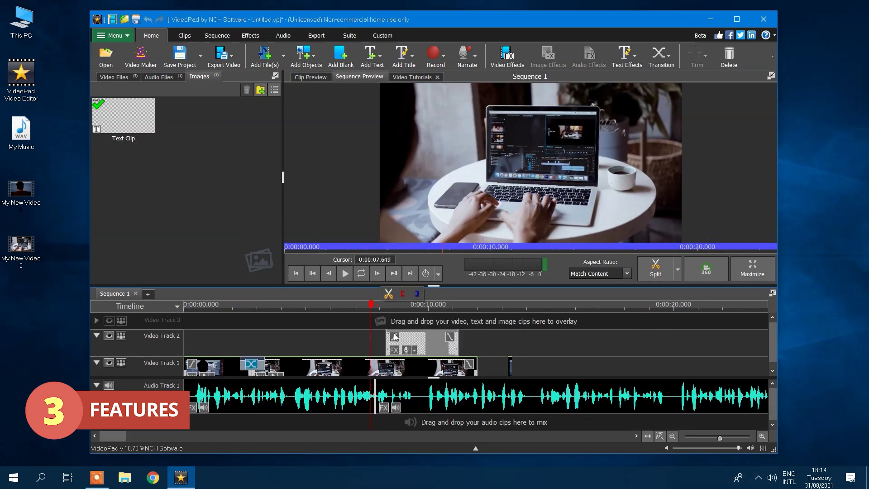
{"action": "left_click_drag", "start_coordinate": [405, 344], "coordinate": [257, 344]}
{"action": "key", "text": "space"}
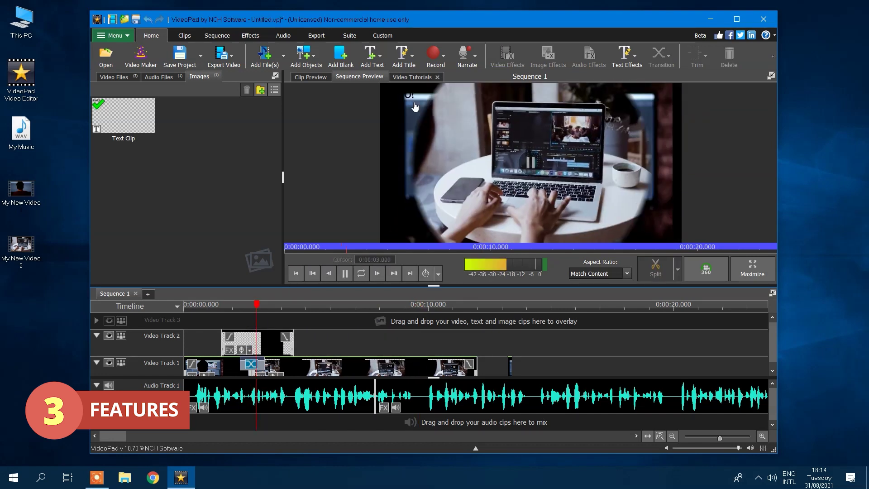
{"action": "left_click", "coordinate": [344, 273]}
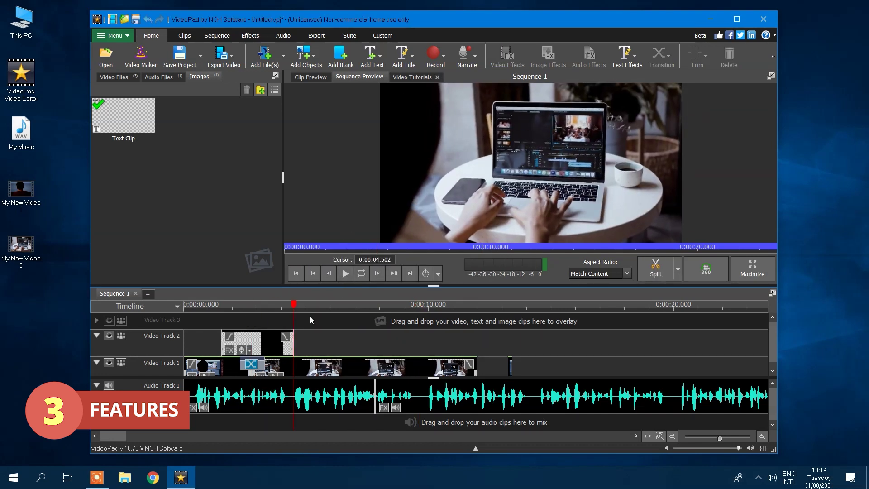
- Apply the Shake effect to the first clip on Video Track 1
{"action": "left_click", "coordinate": [212, 369]}
{"action": "left_click", "coordinate": [206, 308]}
{"action": "left_click", "coordinate": [507, 56]}
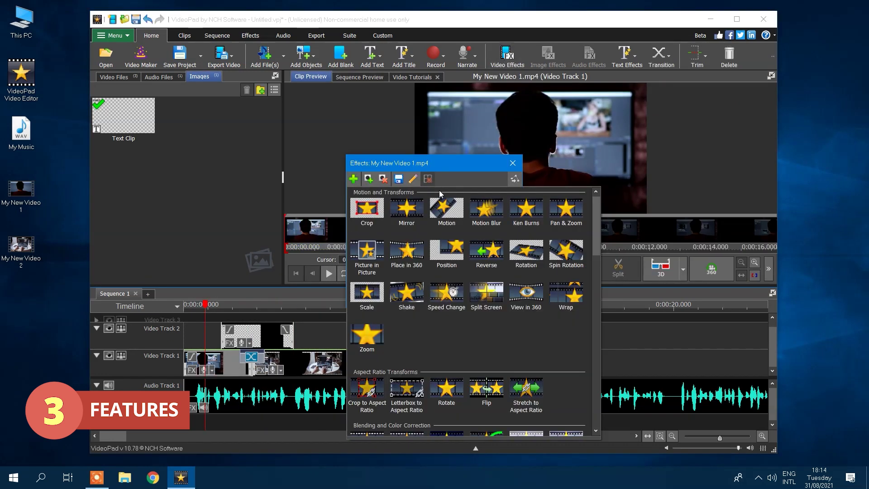
{"action": "left_click", "coordinate": [407, 296]}
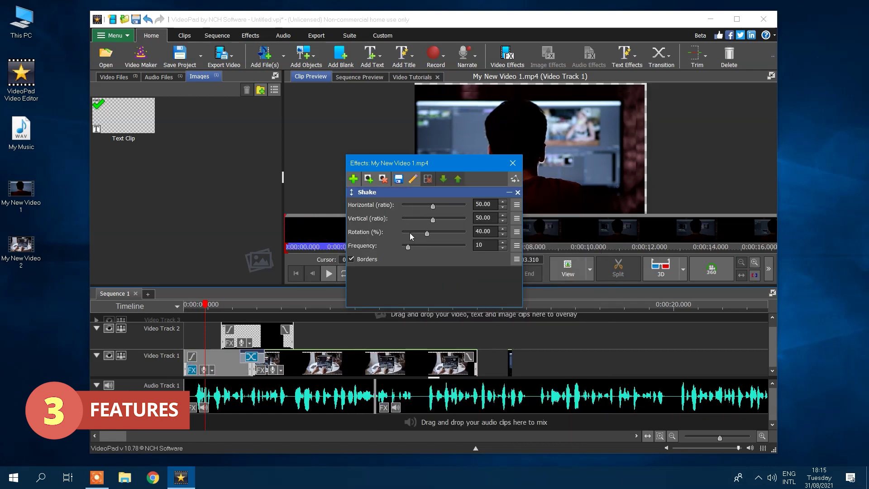
{"action": "left_click_drag", "start_coordinate": [389, 163], "coordinate": [134, 109]}
{"action": "left_click", "coordinate": [213, 307]}
- Apply the Sepia effect to the second clip, My New Video 2
{"action": "left_click_drag", "start_coordinate": [212, 308], "coordinate": [323, 307]}
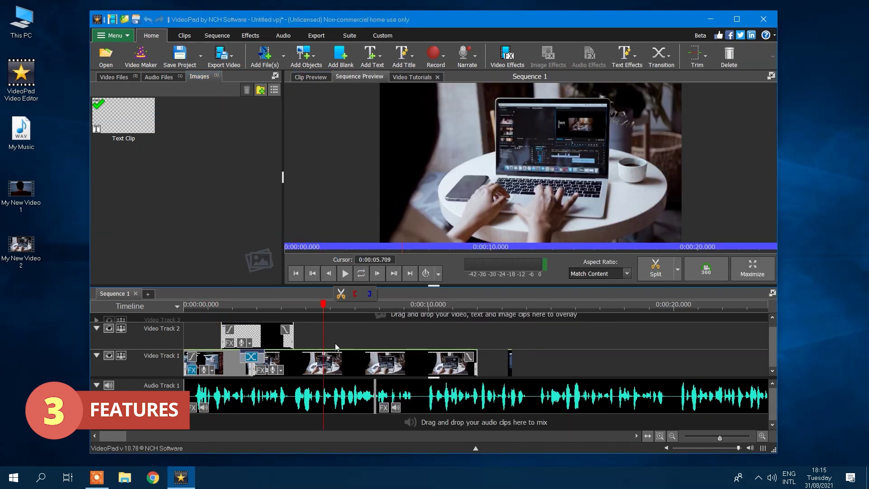
{"action": "left_click", "coordinate": [323, 362]}
{"action": "left_click", "coordinate": [507, 56]}
{"action": "scroll", "coordinate": [244, 228], "scroll_direction": "down", "scroll_amount": 5}
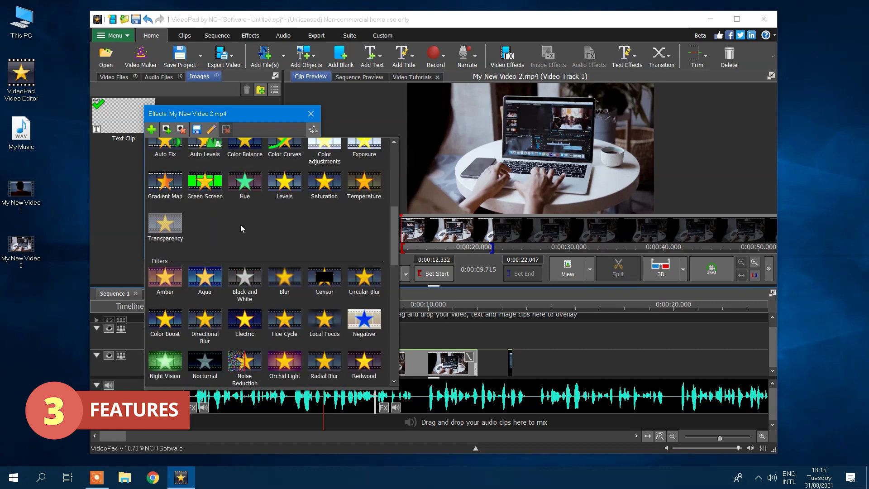
{"action": "left_click", "coordinate": [164, 277]}
{"action": "left_click", "coordinate": [311, 114]}
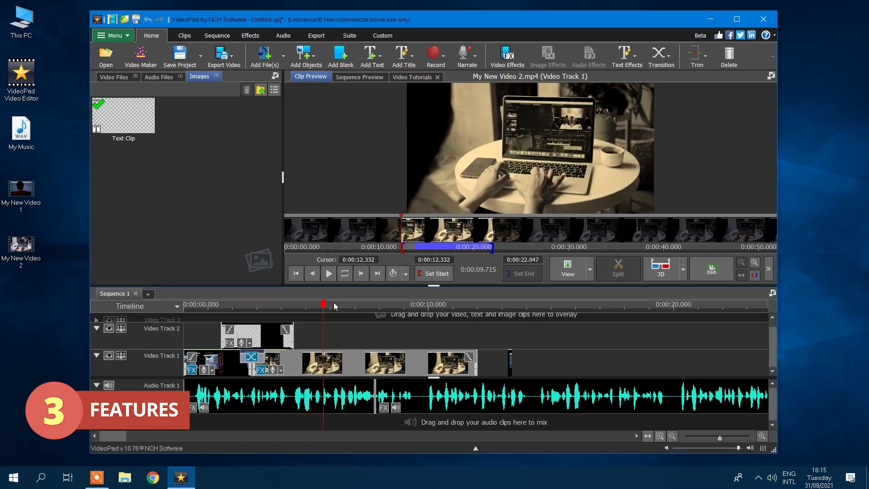
{"action": "left_click", "coordinate": [371, 304]}
- Export the video with the Custom preset as .mp4 at 1080p HD (1920x1080)
{"action": "left_click_drag", "start_coordinate": [510, 357], "coordinate": [510, 357]}
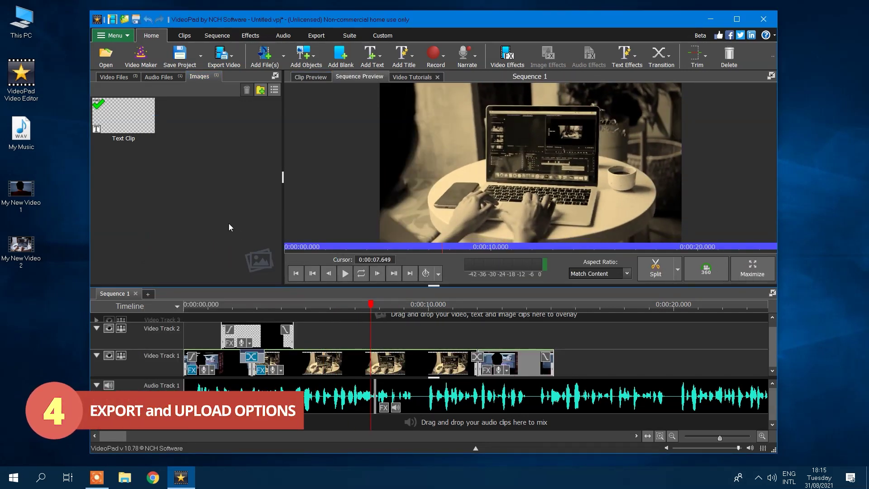
{"action": "left_click", "coordinate": [112, 36]}
{"action": "mouse_move", "coordinate": [117, 146]}
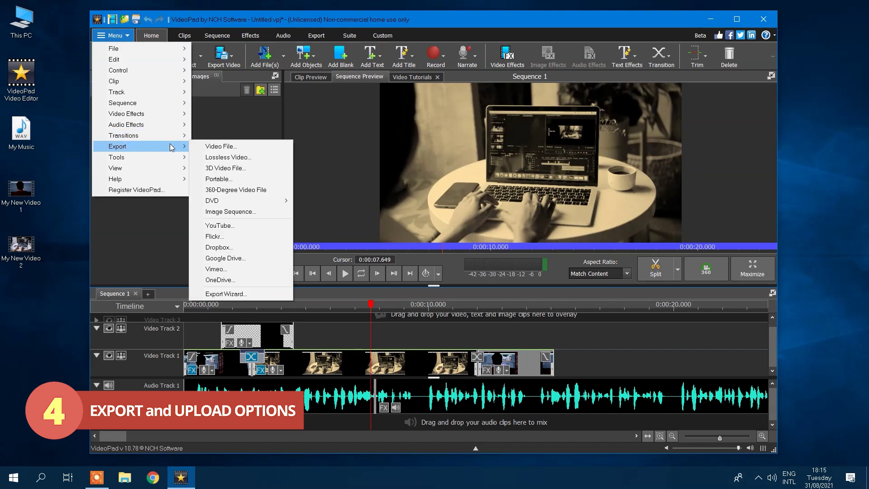
{"action": "left_click", "coordinate": [212, 146]}
{"action": "left_click", "coordinate": [460, 188]}
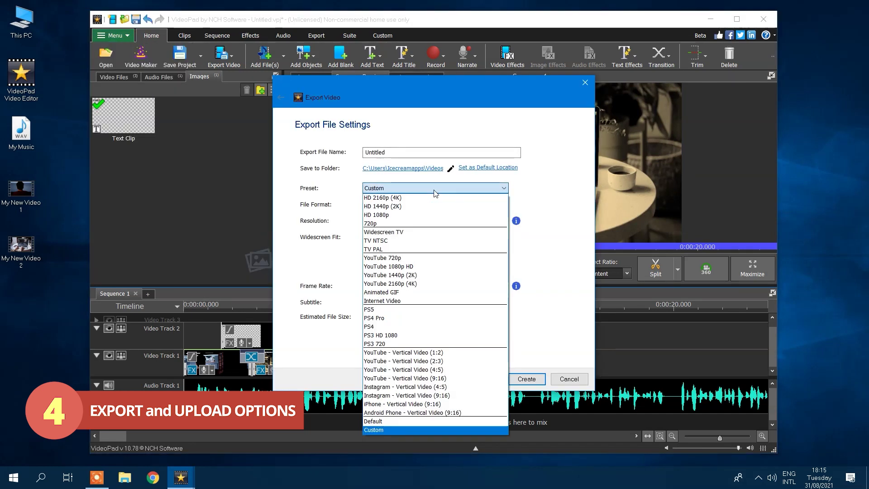
{"action": "left_click", "coordinate": [377, 204]}
{"action": "left_click", "coordinate": [377, 204]}
{"action": "left_click", "coordinate": [375, 278]}
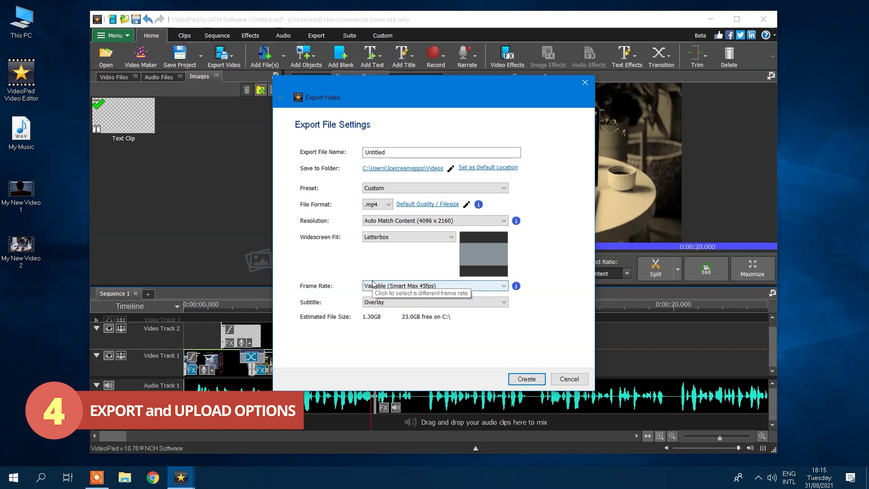
{"action": "left_click", "coordinate": [503, 221]}
{"action": "left_click", "coordinate": [424, 254]}
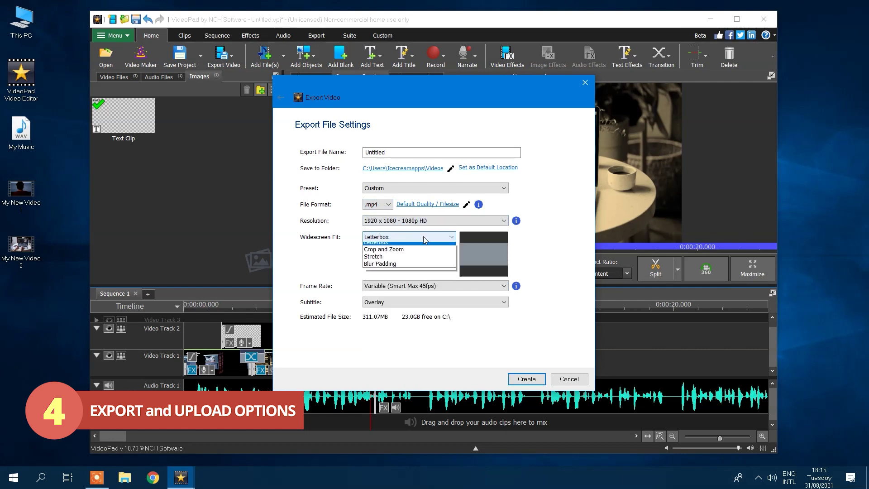
{"action": "left_click", "coordinate": [526, 379]}
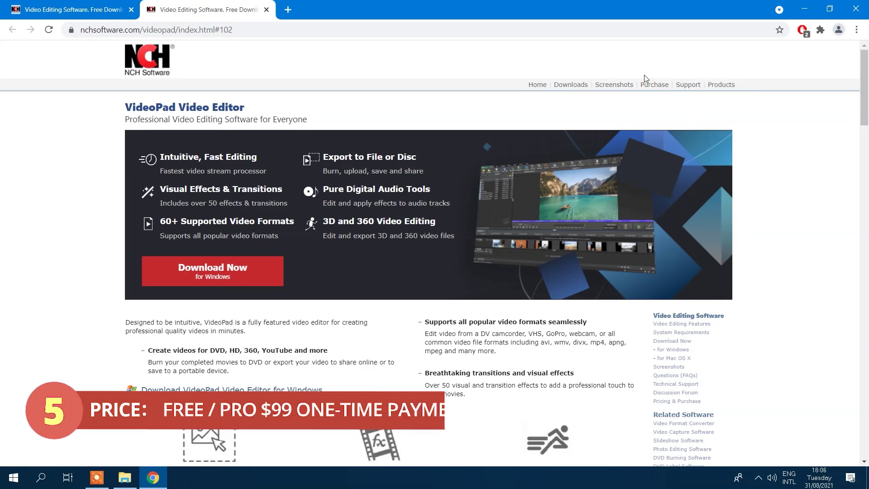
- Open VideoPad's Purchase page and scroll down to the edition prices
{"action": "left_click", "coordinate": [654, 86]}
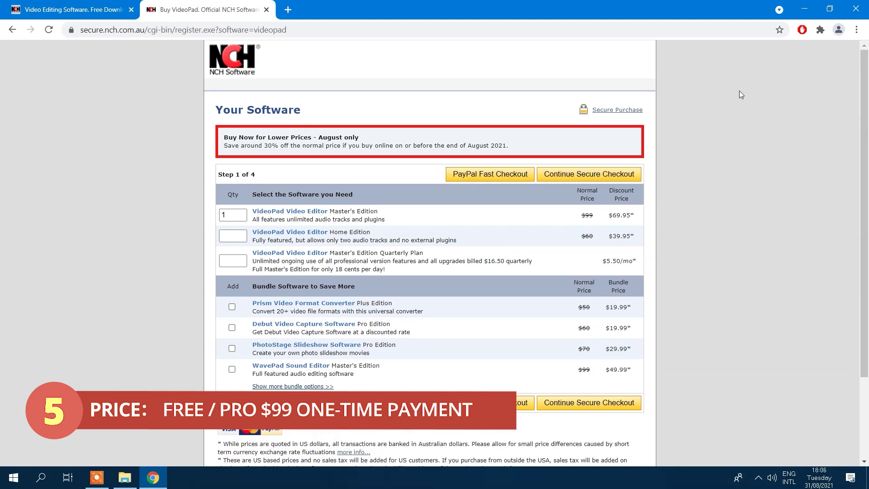
{"action": "left_click_drag", "start_coordinate": [866, 153], "coordinate": [865, 192]}
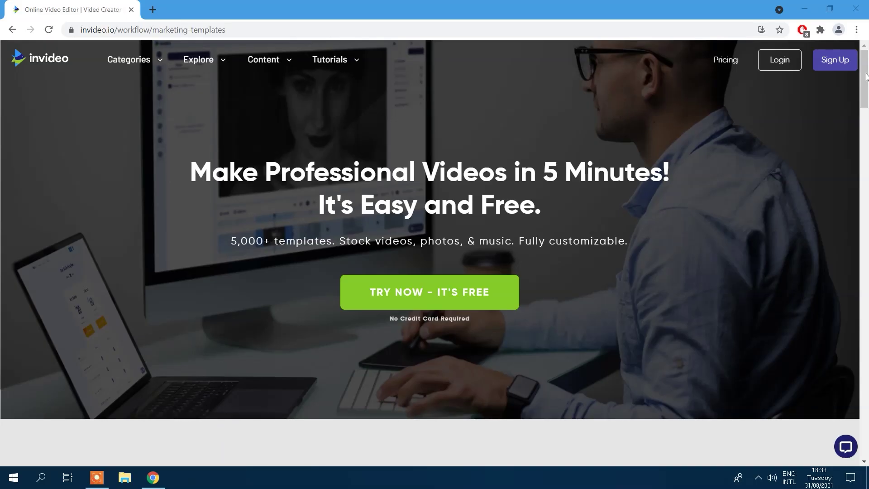
- Scroll through the invideo.io homepage and back to the top
{"action": "scroll", "coordinate": [644, 255], "scroll_direction": "down", "scroll_amount": 20}
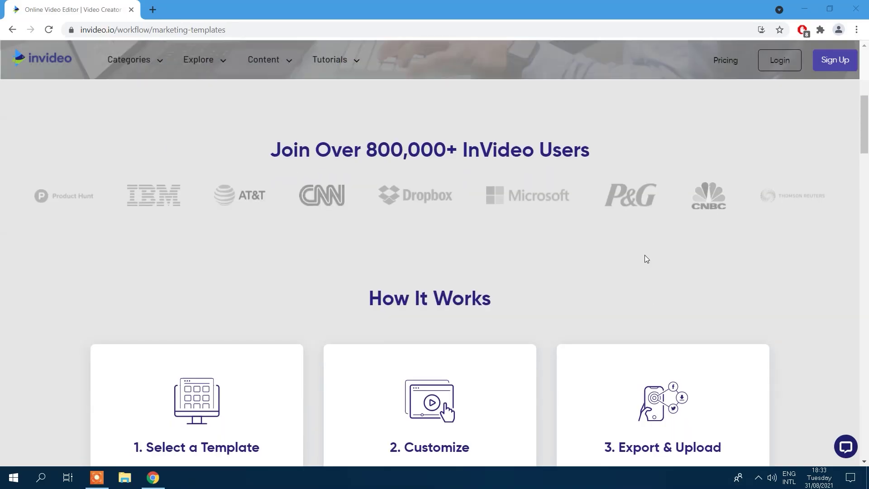
{"action": "scroll", "coordinate": [644, 258], "scroll_direction": "down", "scroll_amount": 20}
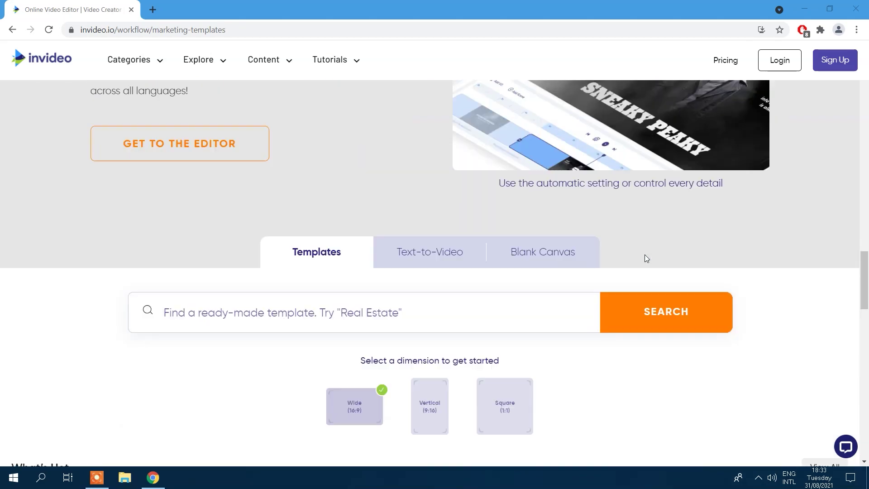
{"action": "scroll", "coordinate": [645, 254], "scroll_direction": "down", "scroll_amount": 15}
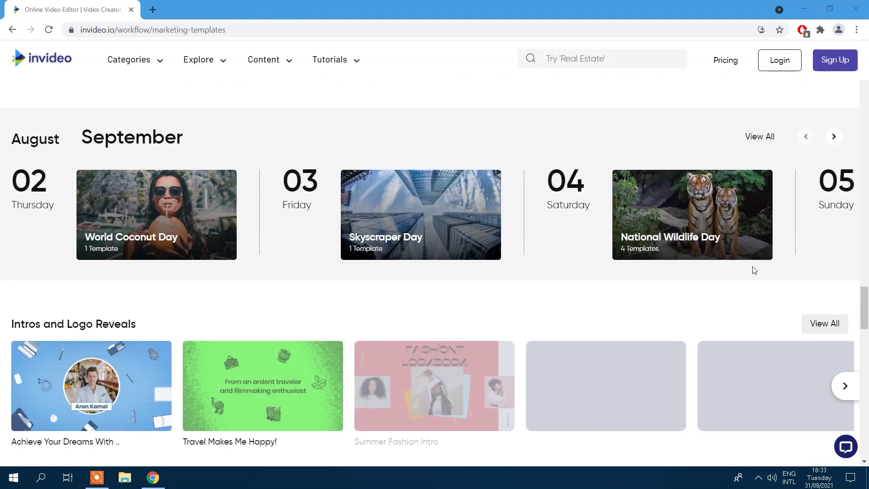
{"action": "scroll", "coordinate": [797, 272], "scroll_direction": "down", "scroll_amount": 3}
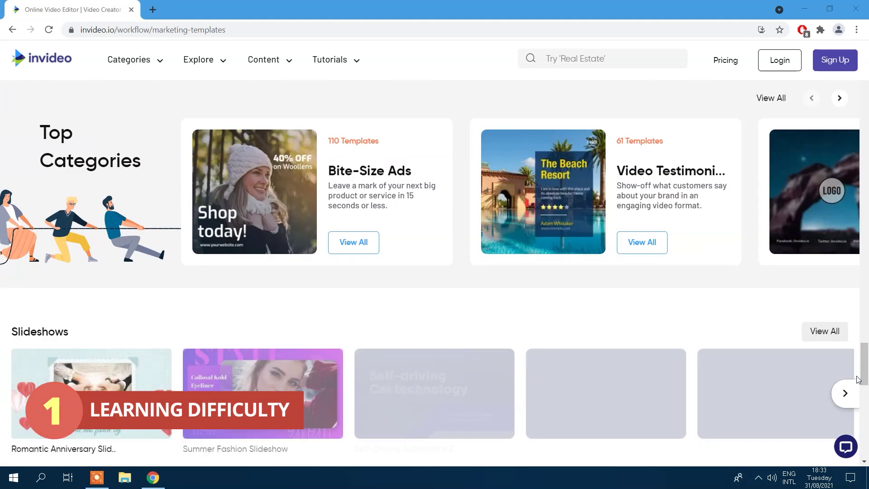
{"action": "left_click_drag", "start_coordinate": [864, 357], "coordinate": [863, 51]}
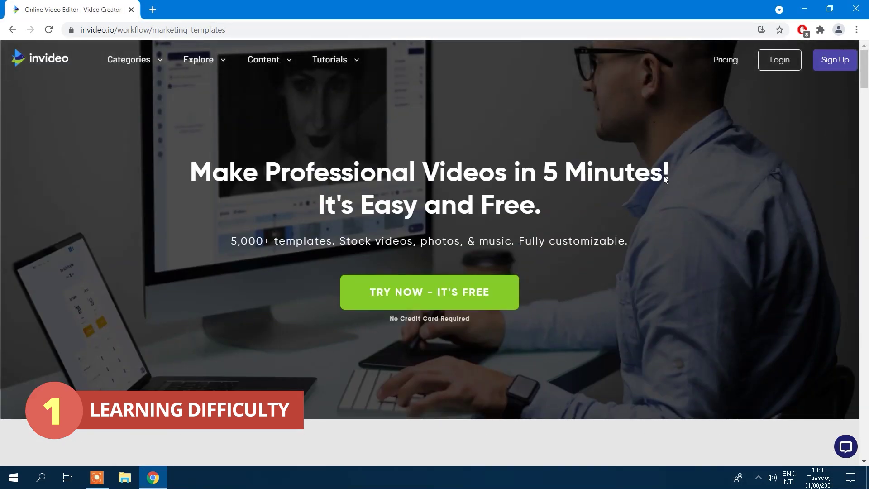
- Open the Editor Tutorial page from the Tutorials menu
{"action": "mouse_move", "coordinate": [338, 61]}
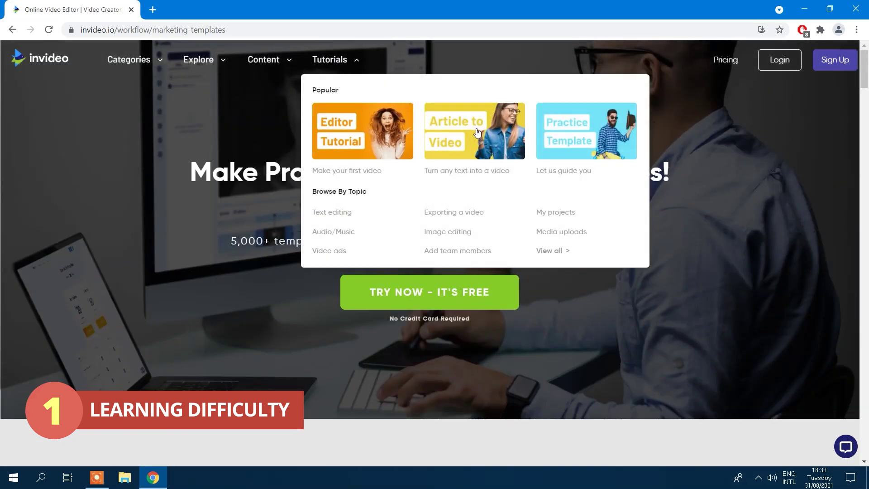
{"action": "left_click", "coordinate": [354, 141]}
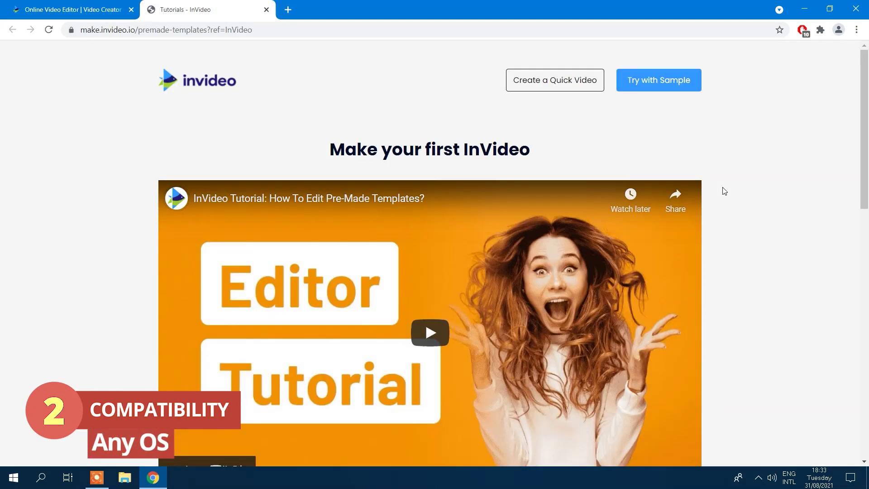
{"action": "left_click_drag", "start_coordinate": [863, 133], "coordinate": [867, 163]}
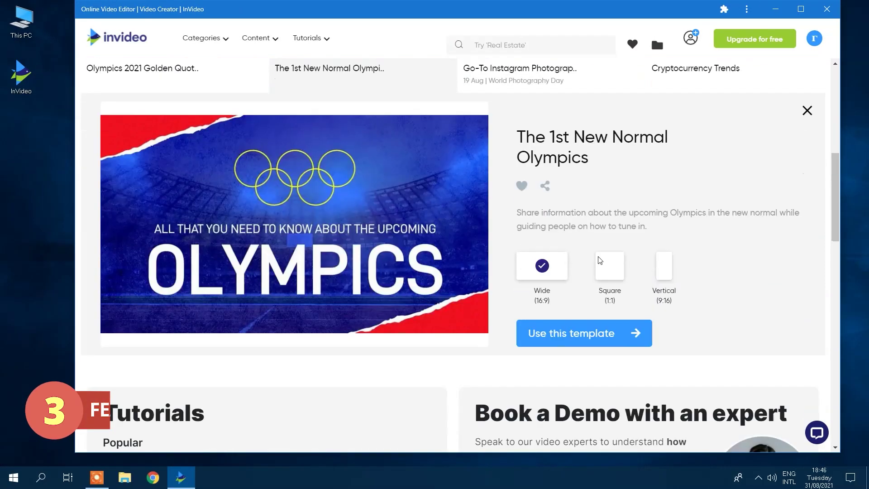
- Start a project from the Olympics template and shrink Scene 02's Tokyo video into the upper middle
{"action": "left_click", "coordinate": [562, 337]}
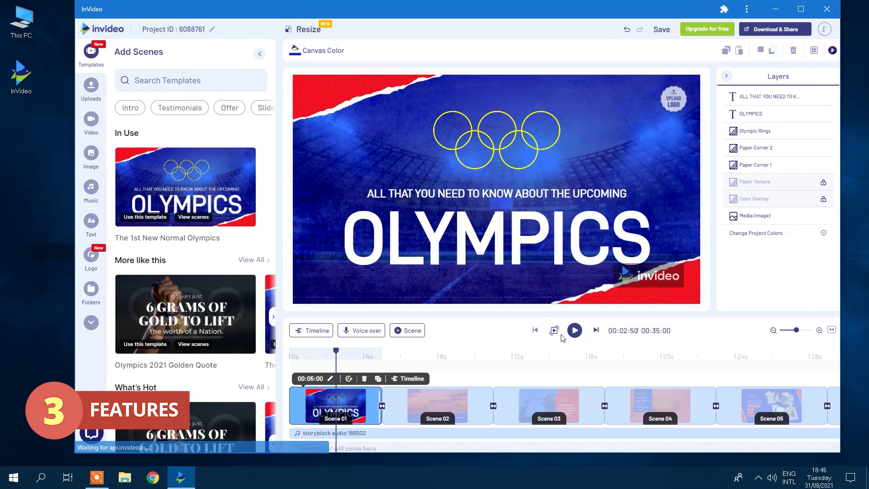
{"action": "left_click_drag", "start_coordinate": [371, 353], "coordinate": [468, 356]}
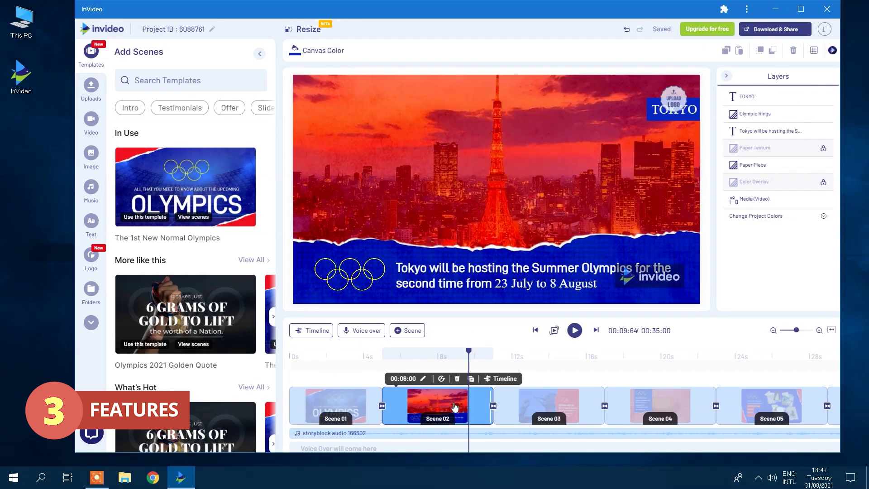
{"action": "left_click", "coordinate": [643, 105]}
{"action": "left_click", "coordinate": [673, 98]}
{"action": "left_click_drag", "start_coordinate": [294, 75], "coordinate": [403, 79]}
- Change the title to HELLO!, delete the upper caption line, and flip the Olympic rings upside down
{"action": "left_click", "coordinate": [683, 109]}
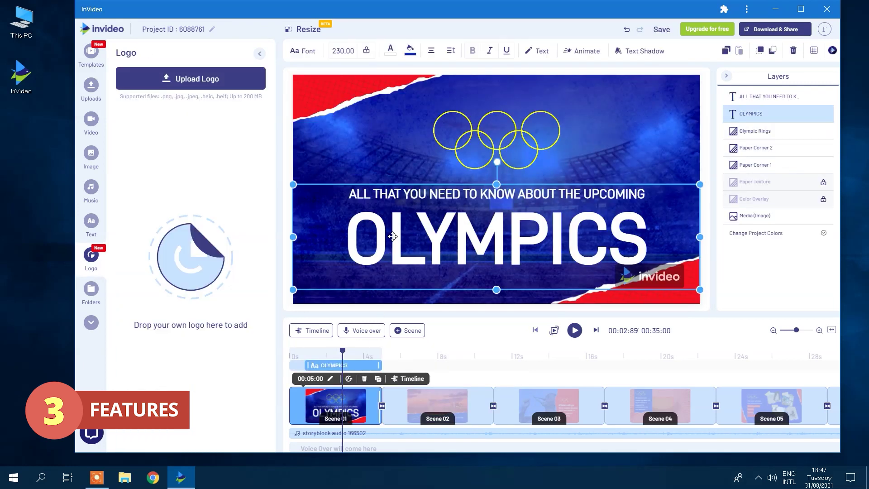
{"action": "type", "text": "HELLO!"}
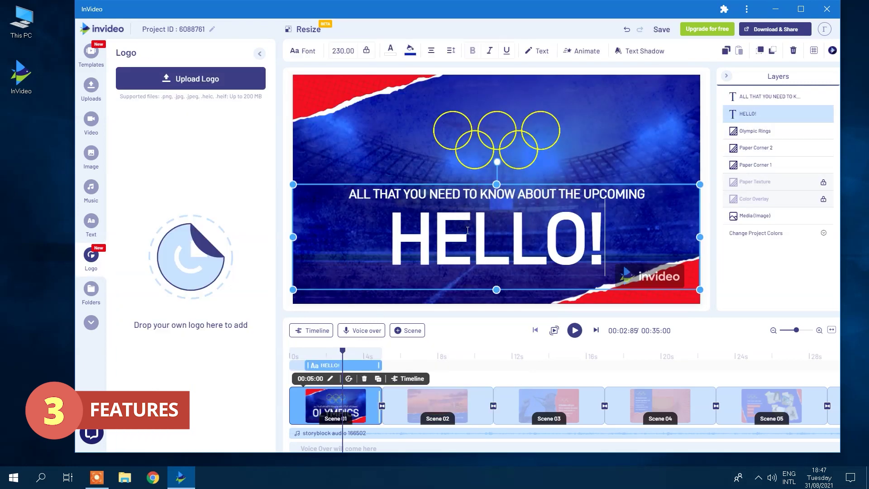
{"action": "key", "text": "Delete"}
{"action": "left_click", "coordinate": [561, 115]}
{"action": "left_click_drag", "start_coordinate": [496, 83], "coordinate": [325, 126]}
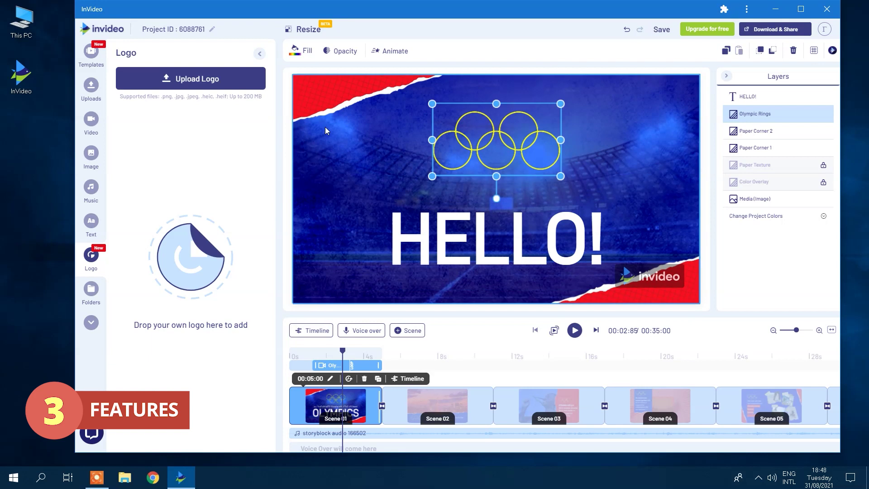
- Apply the Charmes filter to the background image and set it to Stretch To Screen
{"action": "left_click", "coordinate": [343, 140]}
{"action": "left_click", "coordinate": [446, 51]}
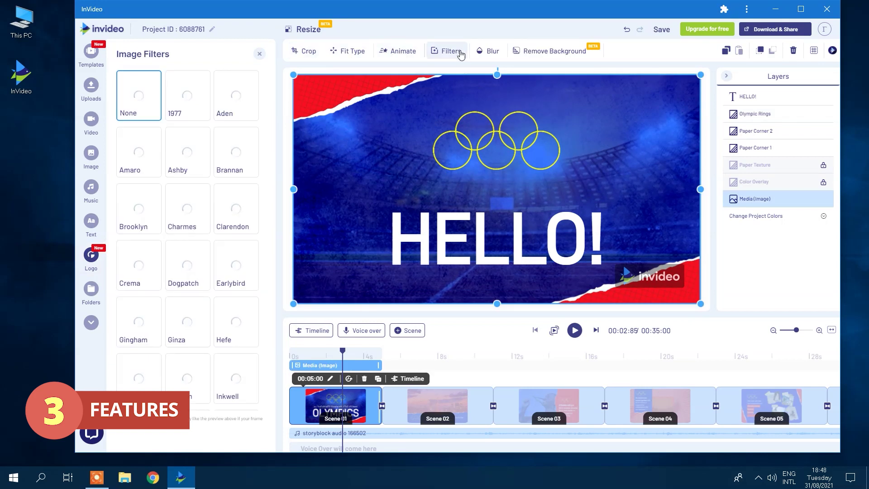
{"action": "left_click", "coordinate": [184, 209]}
{"action": "left_click", "coordinate": [353, 51]}
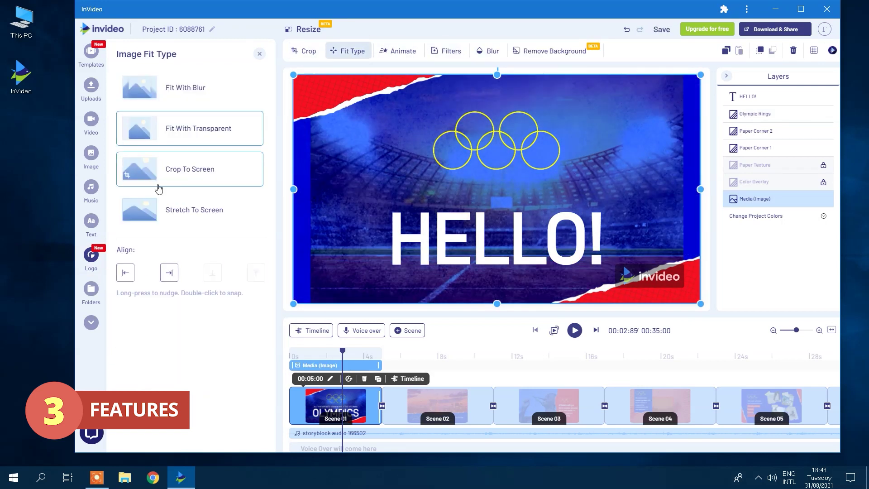
{"action": "left_click", "coordinate": [163, 204]}
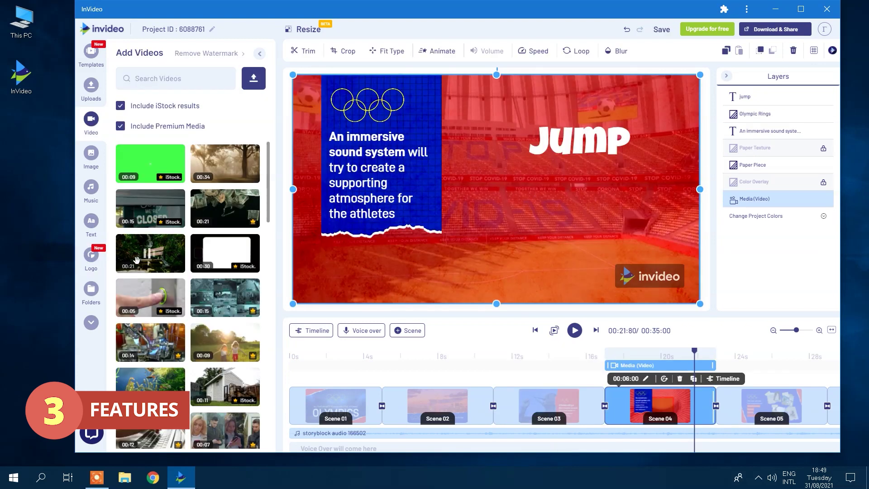
- Add the full park bench clip to Scene 04 with Fit Type set to Fit With Blur
{"action": "left_click", "coordinate": [151, 253]}
{"action": "left_click", "coordinate": [534, 412]}
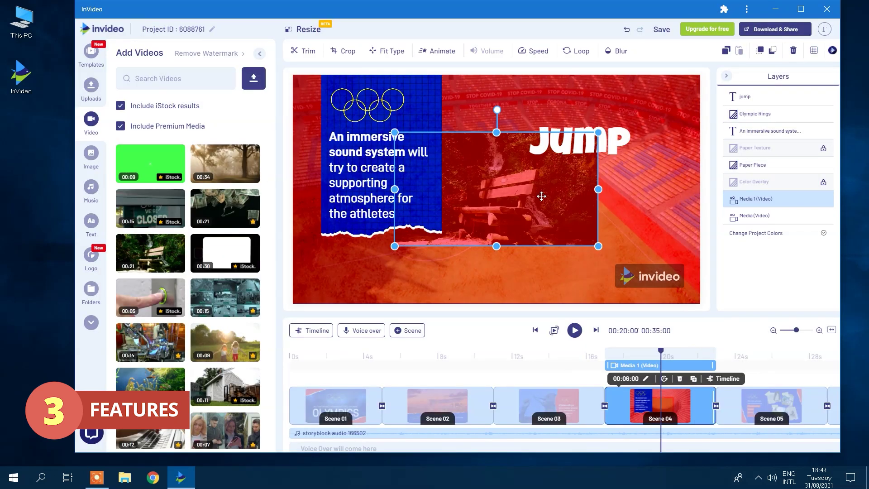
{"action": "left_click", "coordinate": [391, 51]}
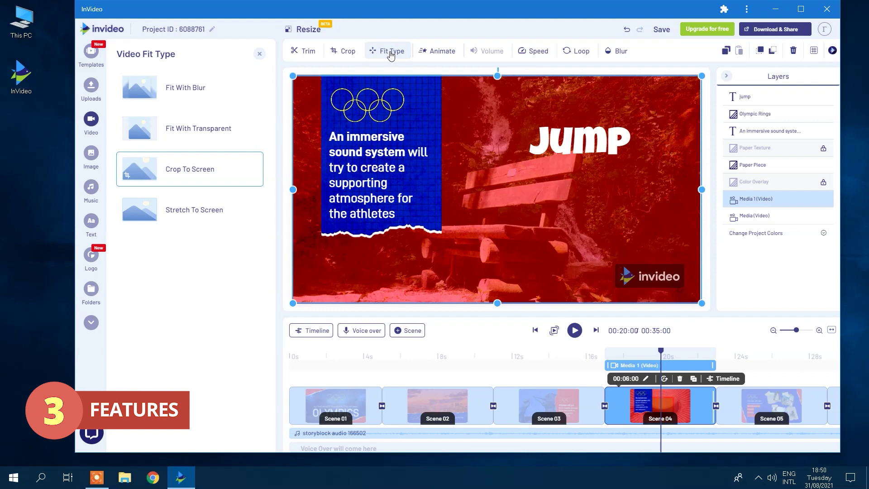
{"action": "left_click", "coordinate": [185, 102]}
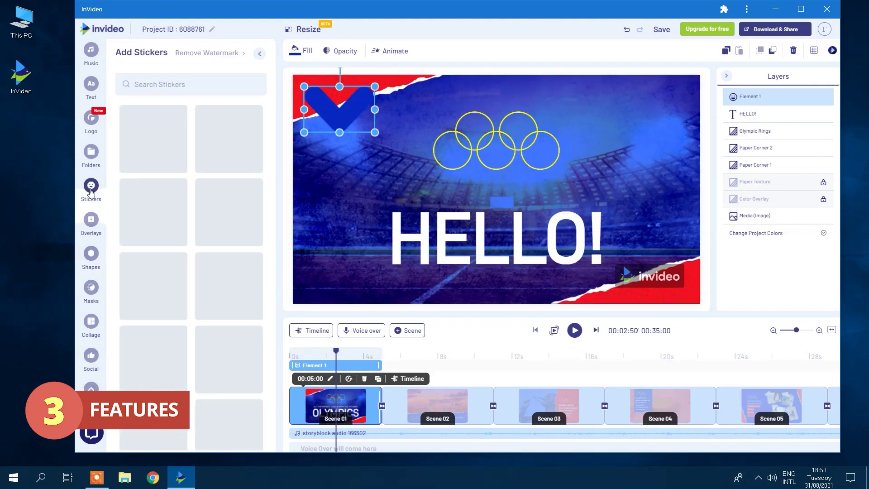
- Place a heart sticker at Scene 01's top-right and tilt it clockwise
{"action": "scroll", "coordinate": [189, 308], "scroll_direction": "down", "scroll_amount": 10}
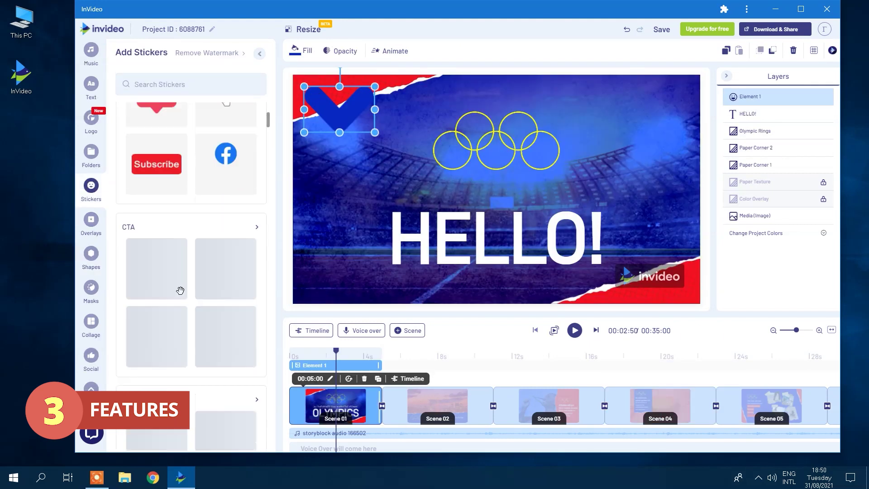
{"action": "left_click_drag", "start_coordinate": [156, 227], "coordinate": [632, 129]}
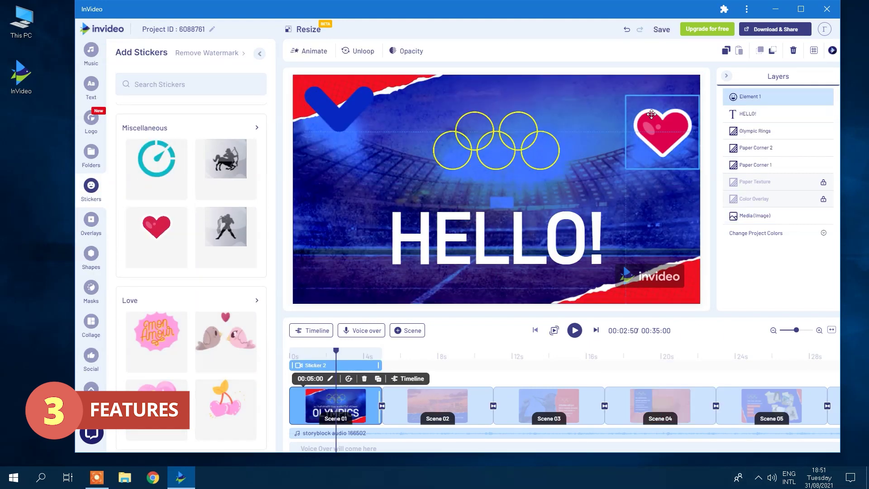
{"action": "left_click_drag", "start_coordinate": [638, 74], "coordinate": [661, 77]}
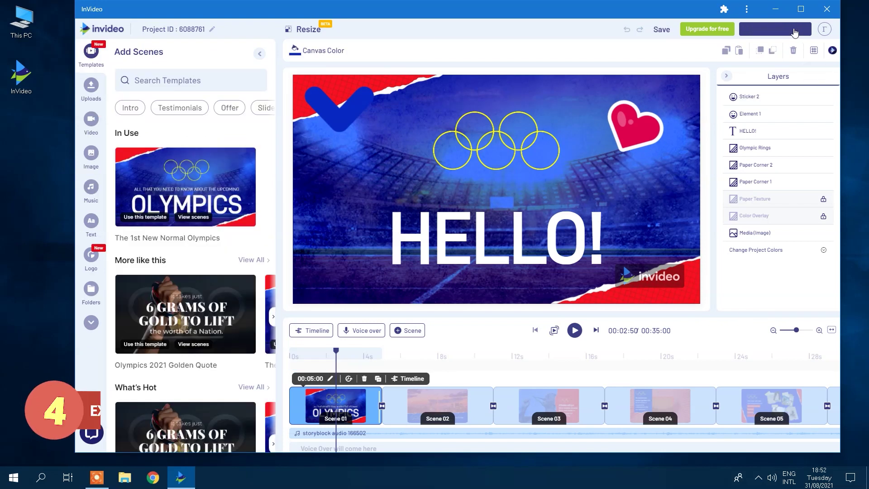
- Export the video at 720p with the InVideo watermark and download the resulting MP4 file
{"action": "left_click", "coordinate": [795, 32]}
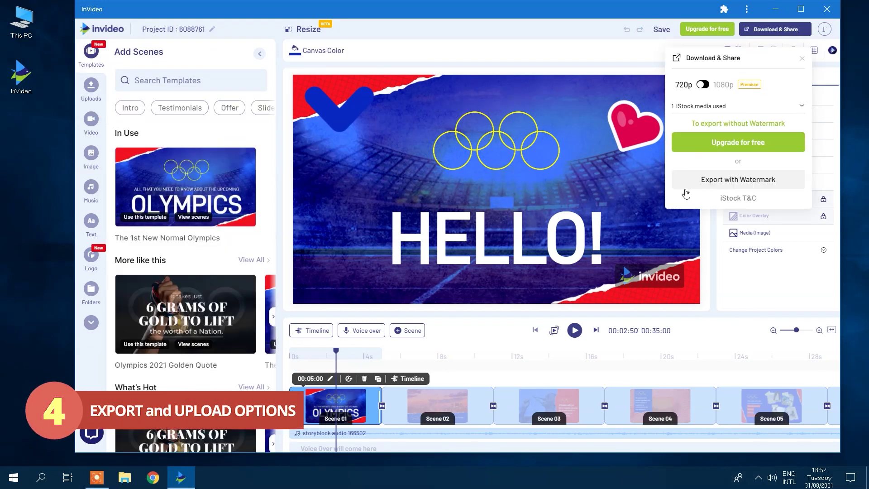
{"action": "left_click", "coordinate": [738, 181]}
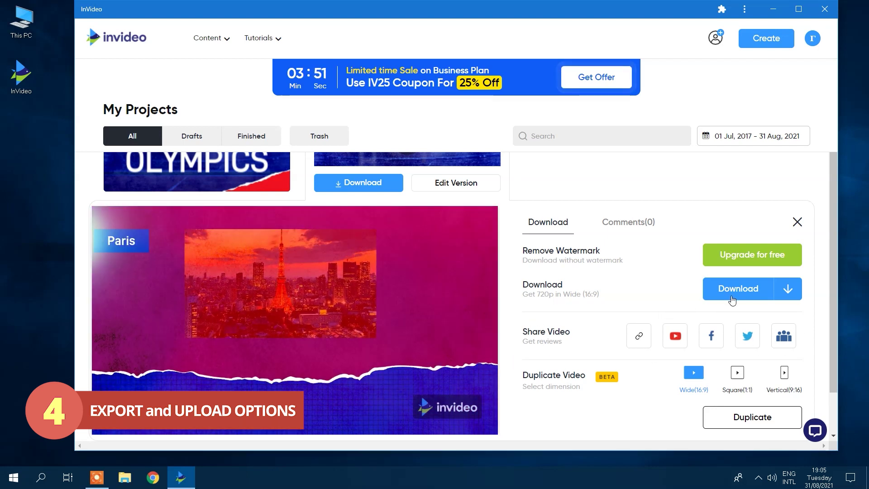
{"action": "left_click", "coordinate": [734, 291]}
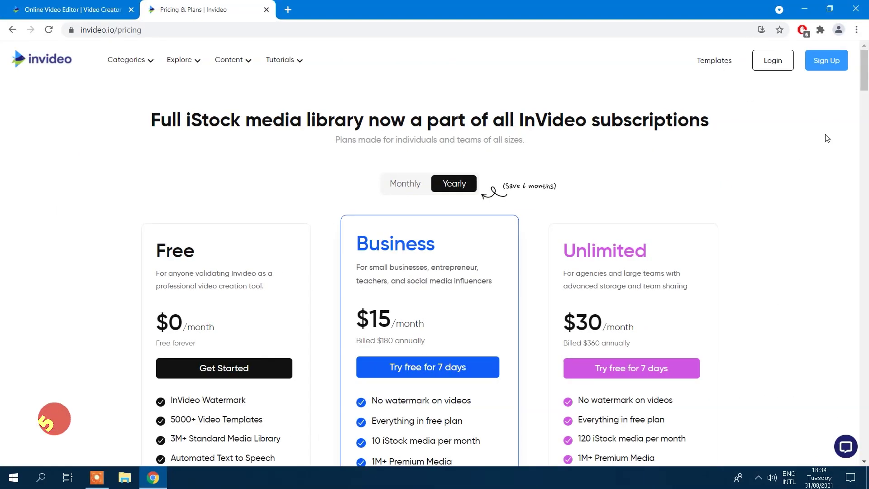
{"action": "scroll", "coordinate": [861, 86], "scroll_direction": "down", "scroll_amount": 4}
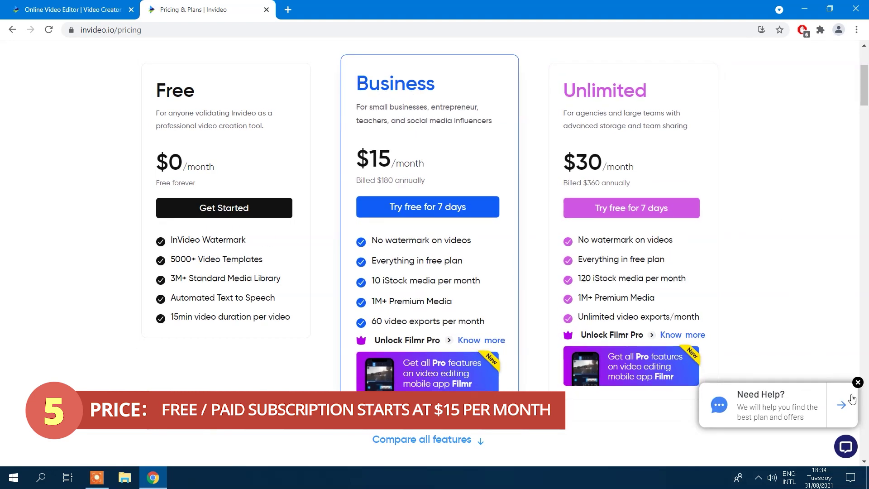
- Dismiss the Need Help chat popup and scroll the pricing page to the Compare Plans & Features table
{"action": "left_click", "coordinate": [857, 382]}
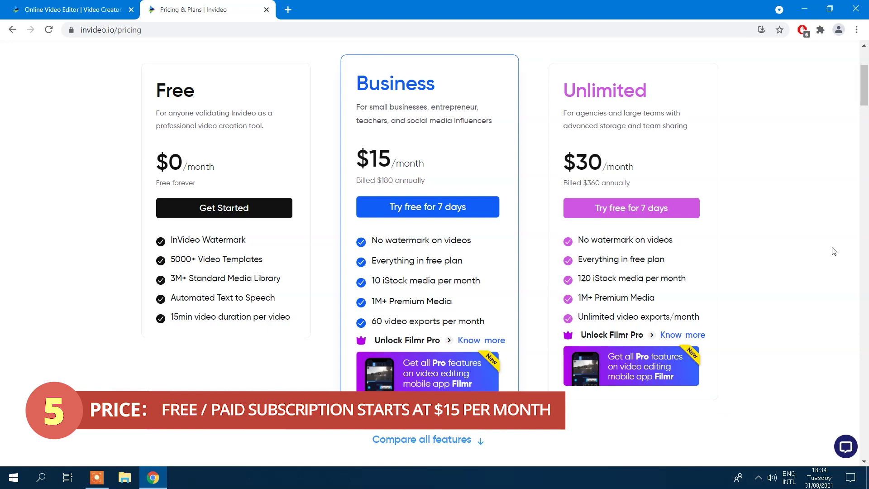
{"action": "left_click", "coordinate": [858, 382]}
{"action": "scroll", "coordinate": [803, 303], "scroll_direction": "down", "scroll_amount": 20}
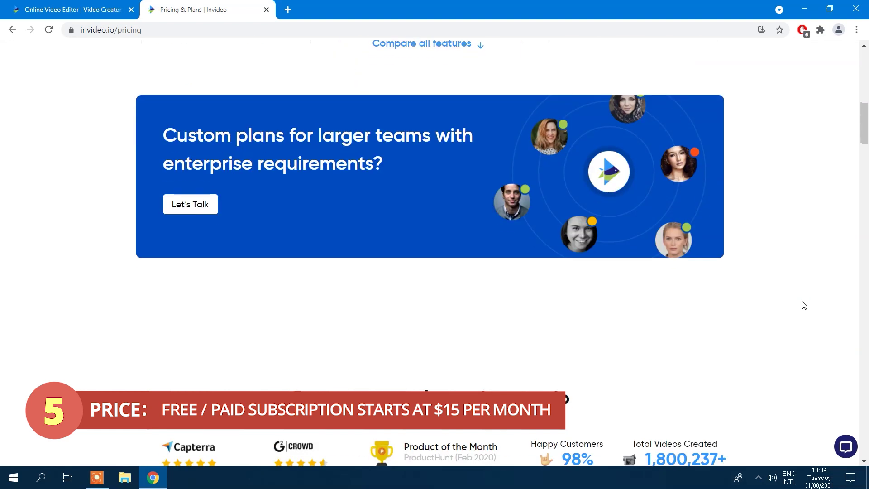
{"action": "scroll", "coordinate": [803, 305], "scroll_direction": "down", "scroll_amount": 1}
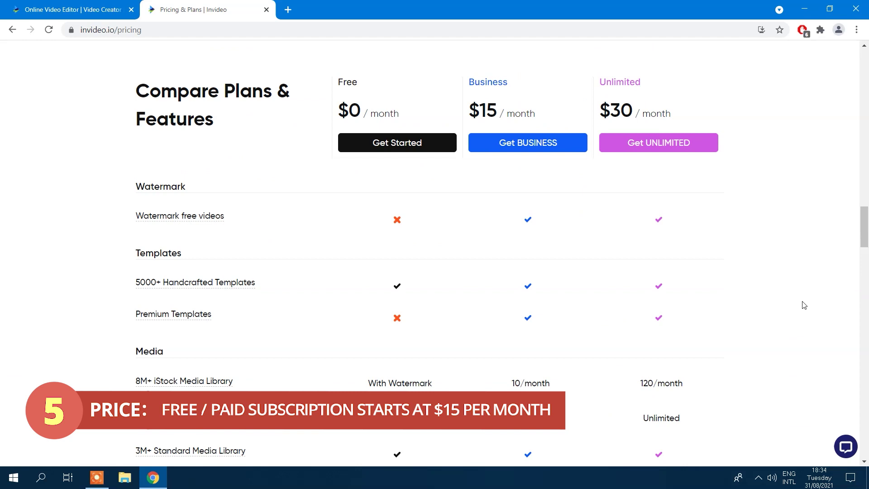
{"action": "left_click_drag", "start_coordinate": [864, 226], "coordinate": [853, 319]}
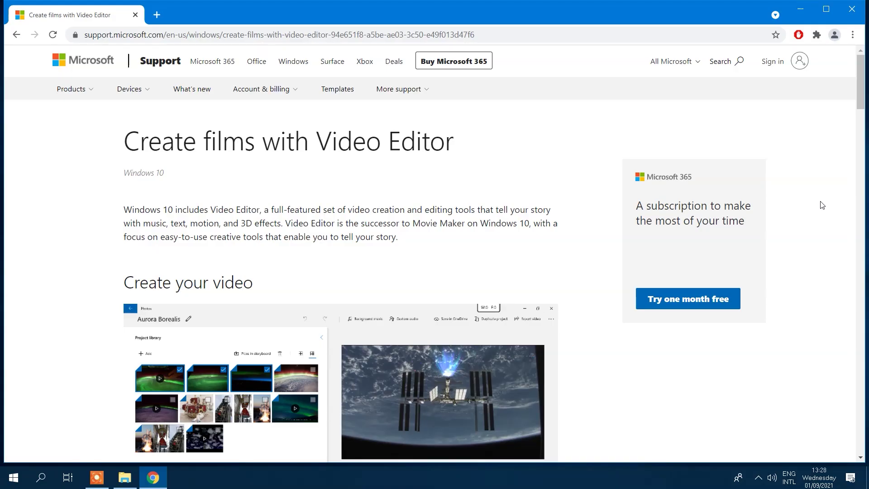
- Scroll the 'Create films with Video Editor' article past Add text, Add effects and Publish your video
{"action": "scroll", "coordinate": [822, 205], "scroll_direction": "down", "scroll_amount": 10}
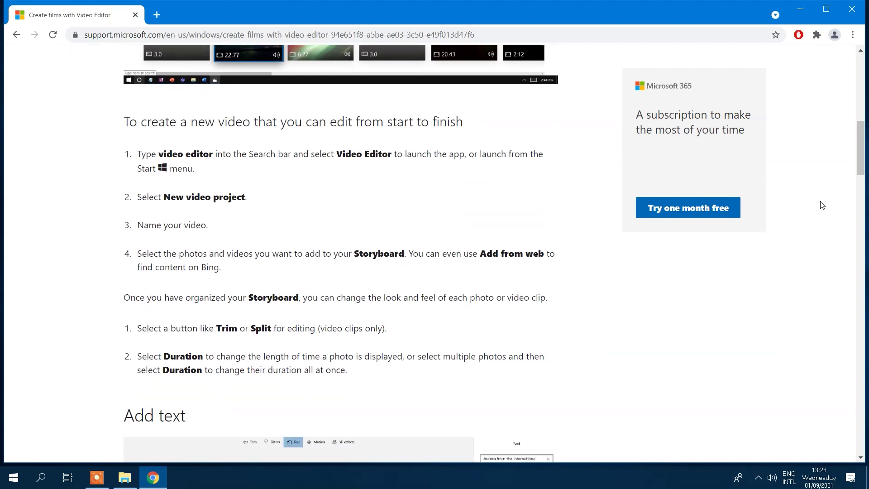
{"action": "scroll", "coordinate": [822, 205], "scroll_direction": "down", "scroll_amount": 7}
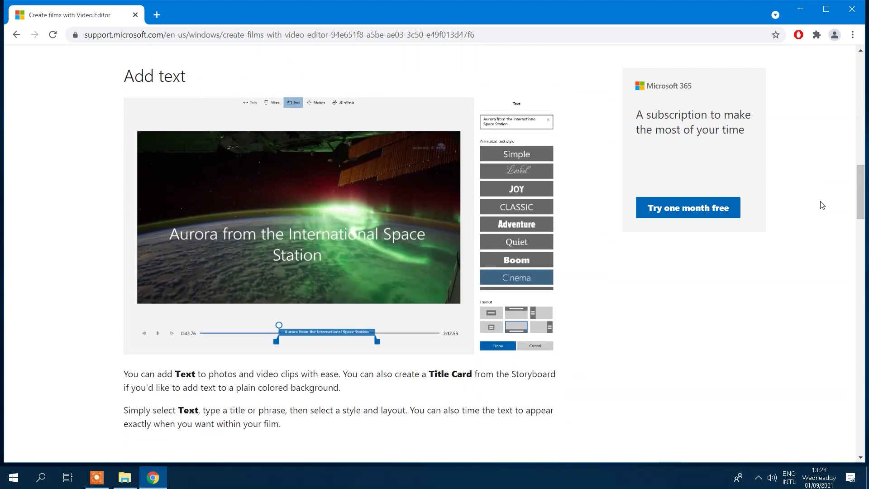
{"action": "scroll", "coordinate": [822, 205], "scroll_direction": "down", "scroll_amount": 9}
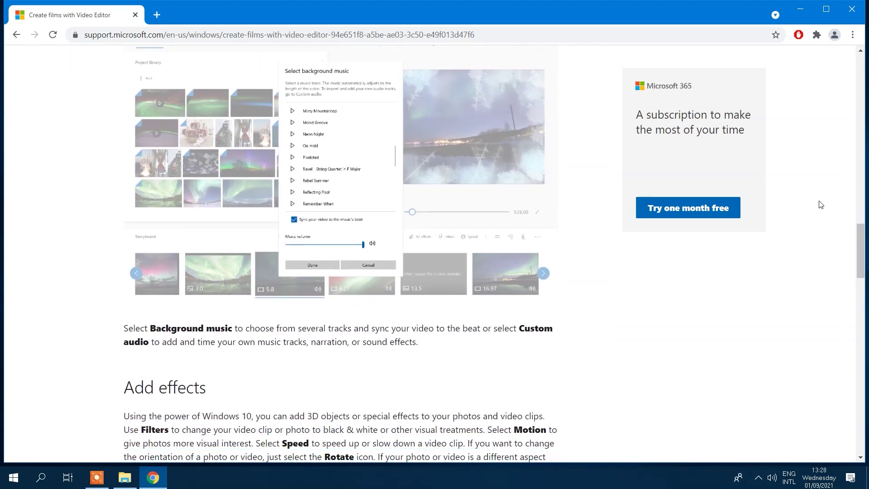
{"action": "scroll", "coordinate": [821, 204], "scroll_direction": "down", "scroll_amount": 5}
{"action": "scroll", "coordinate": [820, 205], "scroll_direction": "down", "scroll_amount": 2}
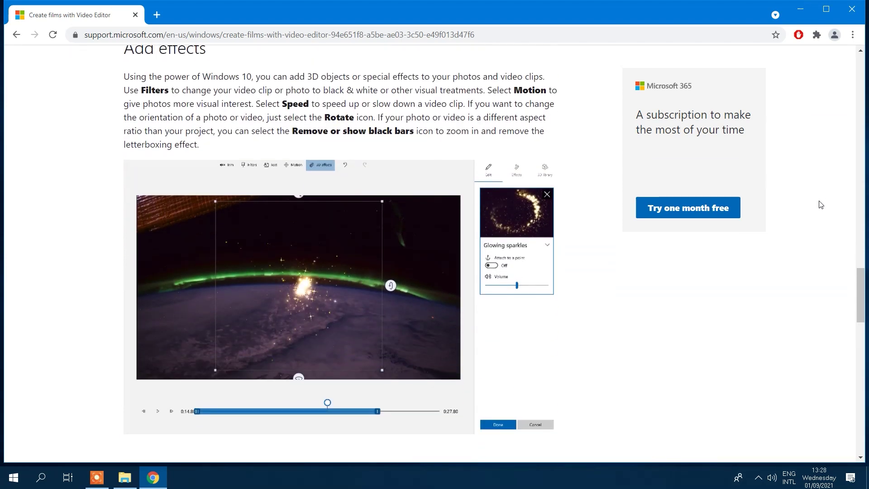
{"action": "scroll", "coordinate": [820, 204], "scroll_direction": "down", "scroll_amount": 7}
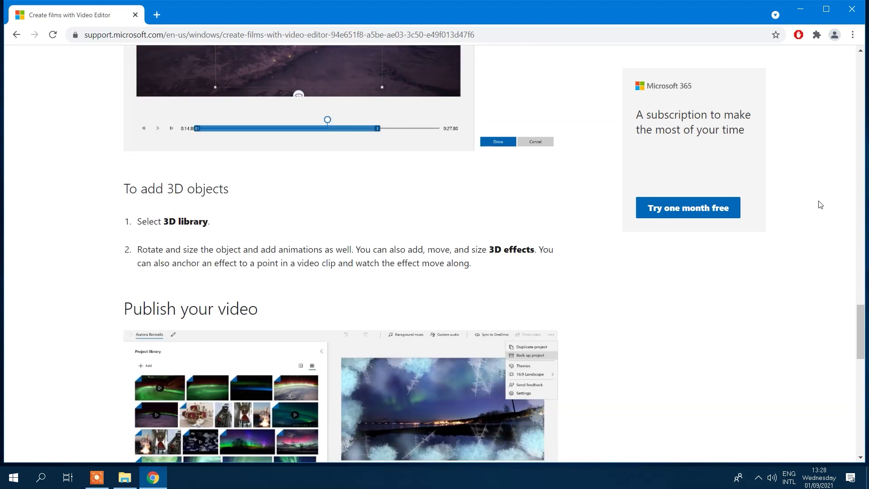
{"action": "scroll", "coordinate": [819, 203], "scroll_direction": "down", "scroll_amount": 7}
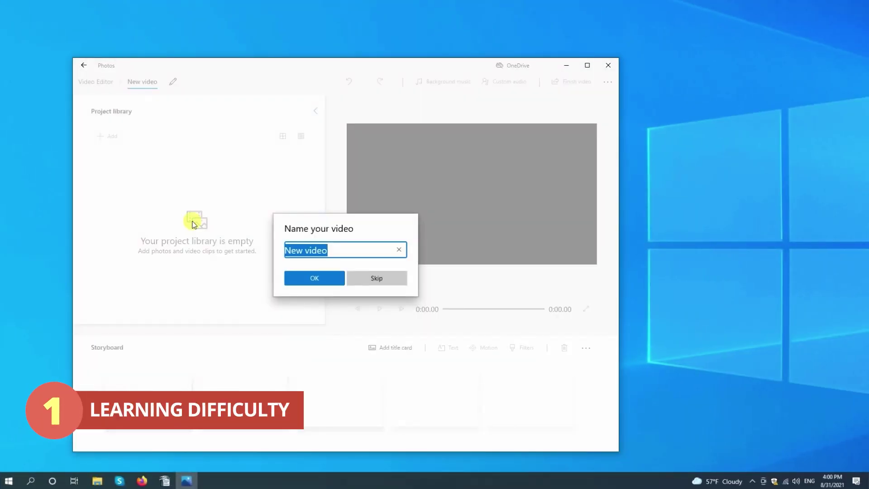
- Name the project 'My new video' and put nine imported clips on the storyboard
{"action": "left_click", "coordinate": [332, 247]}
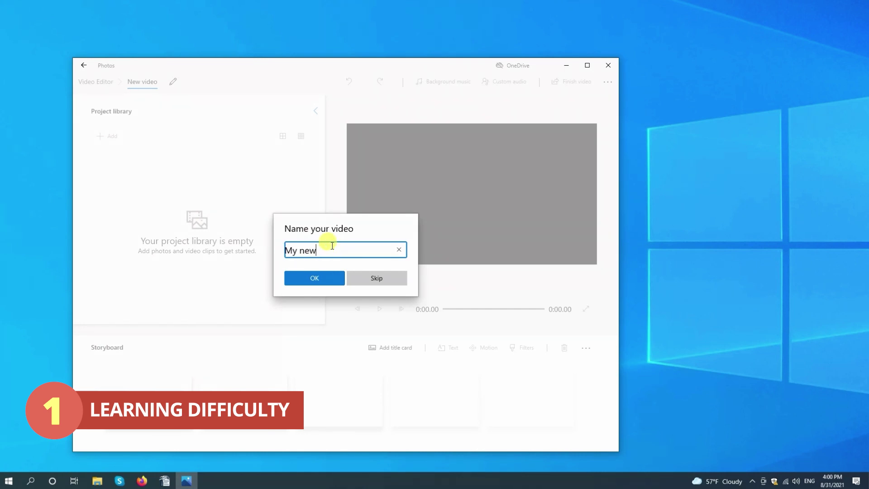
{"action": "left_click", "coordinate": [320, 277]}
{"action": "left_click_drag", "start_coordinate": [0, 233], "coordinate": [261, 213]}
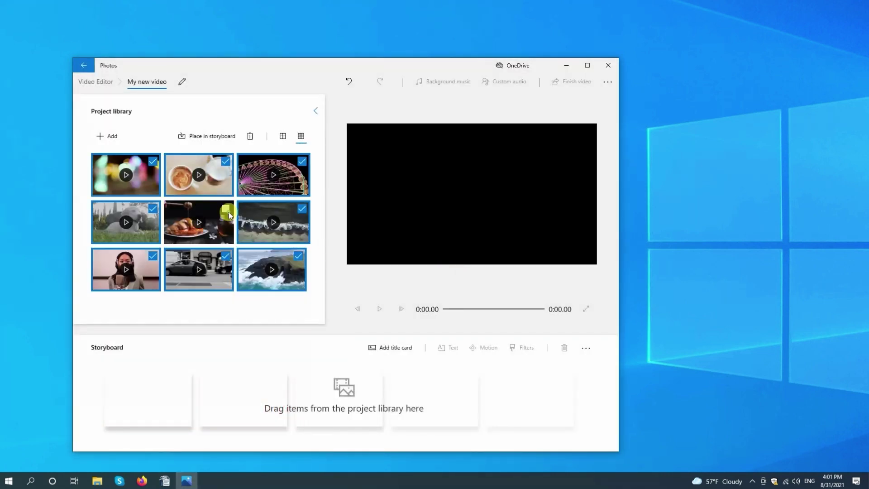
{"action": "left_click_drag", "start_coordinate": [229, 211], "coordinate": [242, 403]}
- Trim the coffee clip on the storyboard down to 0.53 seconds
{"action": "left_click", "coordinate": [251, 385]}
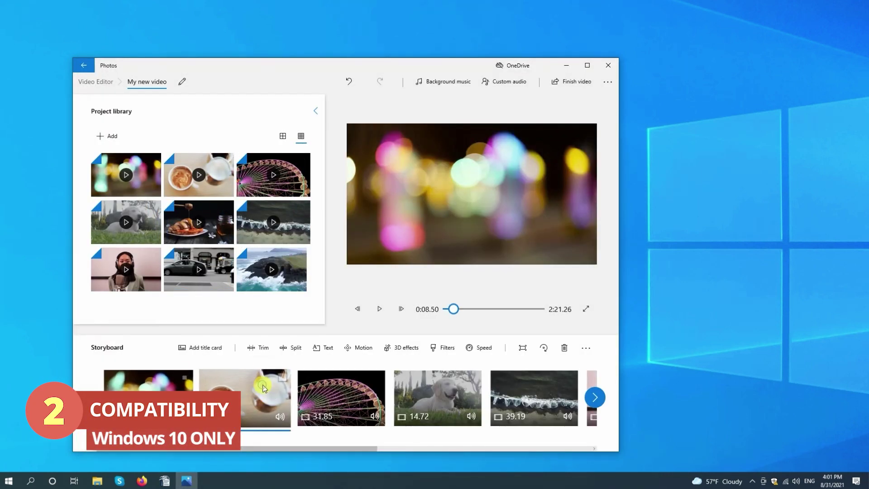
{"action": "left_click", "coordinate": [264, 349]}
{"action": "left_click_drag", "start_coordinate": [345, 413], "coordinate": [303, 432]}
{"action": "left_click", "coordinate": [525, 435]}
{"action": "left_click", "coordinate": [420, 391]}
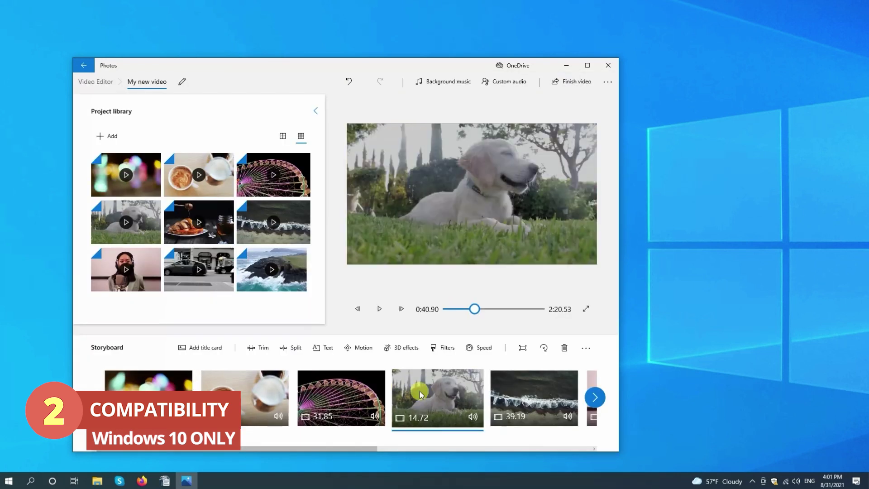
- Caption the dog clip 'My lovely dog' using the Adventure text style
{"action": "left_click", "coordinate": [324, 348]}
{"action": "type", "text": "M"}
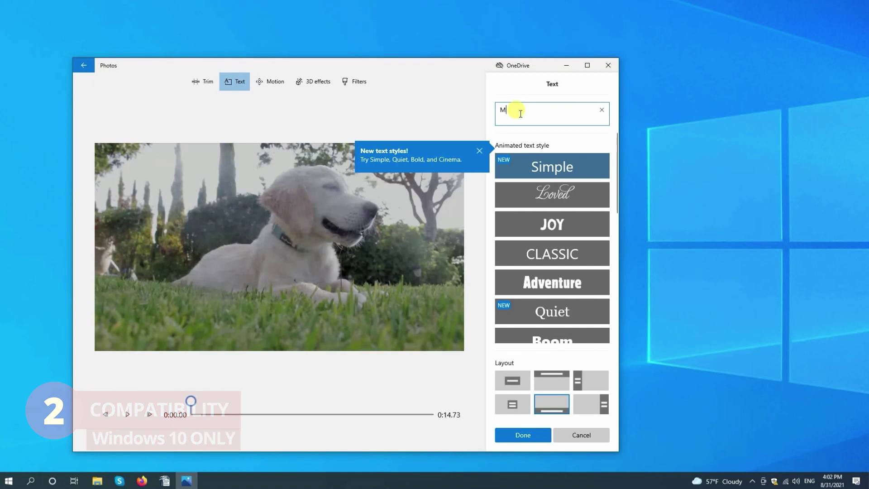
{"action": "type", "text": "y lovely dog"}
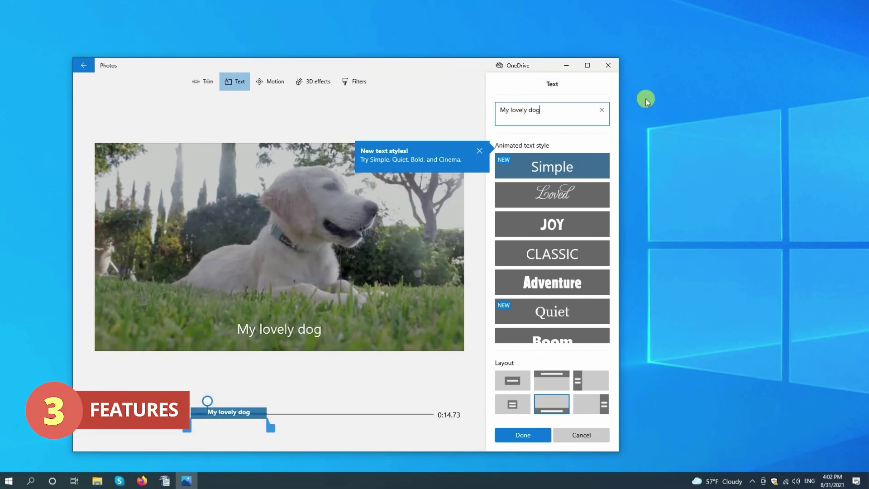
{"action": "left_click", "coordinate": [551, 283]}
{"action": "left_click", "coordinate": [517, 434]}
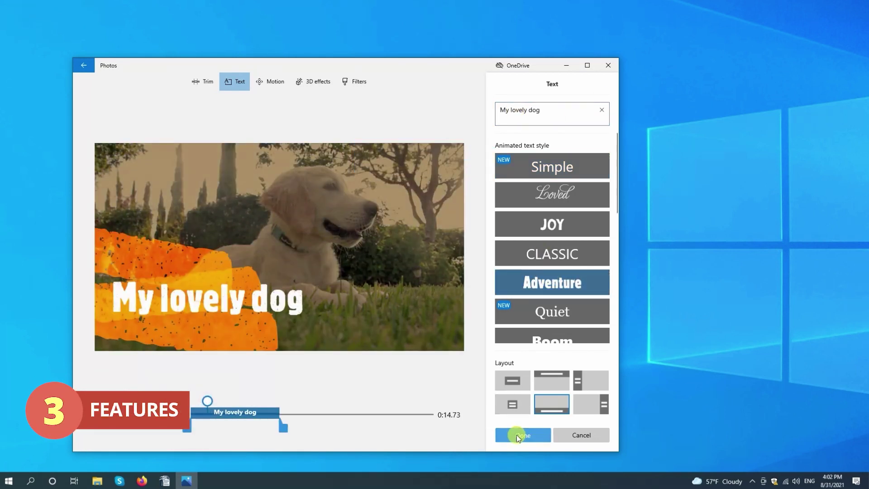
- Speed up the ocean waves clip to 4.9 s and add the Confetti blast 3D effect
{"action": "left_click", "coordinate": [520, 398]}
{"action": "left_click", "coordinate": [485, 347]}
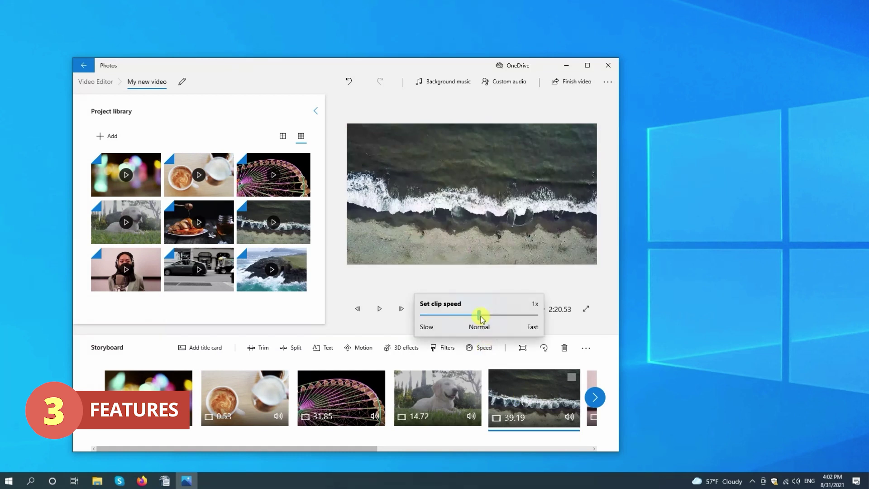
{"action": "left_click", "coordinate": [403, 345]}
{"action": "left_click", "coordinate": [536, 170]}
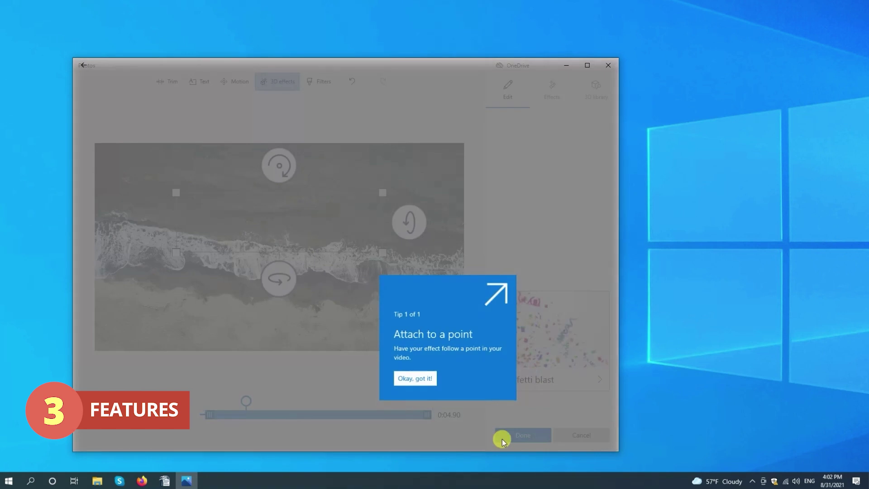
{"action": "left_click", "coordinate": [424, 378]}
{"action": "left_click", "coordinate": [521, 435]}
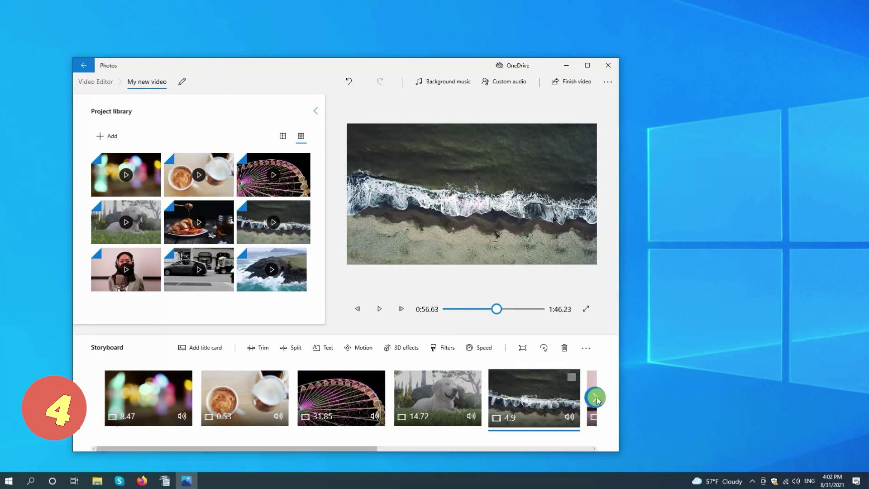
- Rotate the car street clip four quarter turns, bringing it back upright
{"action": "scroll", "coordinate": [462, 398], "scroll_direction": "right", "scroll_amount": 3}
{"action": "left_click", "coordinate": [462, 398]}
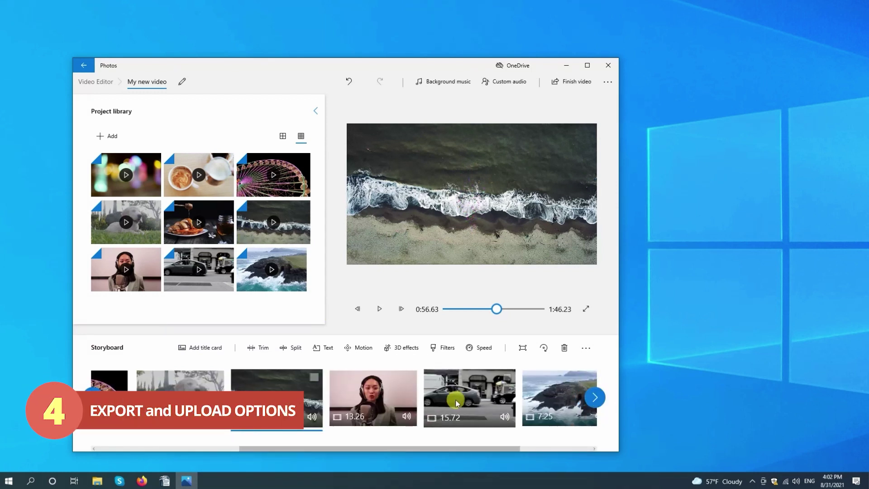
{"action": "left_click", "coordinate": [544, 348]}
{"action": "left_click", "coordinate": [544, 348]}
{"action": "left_click", "coordinate": [545, 349]}
{"action": "left_click", "coordinate": [544, 349]}
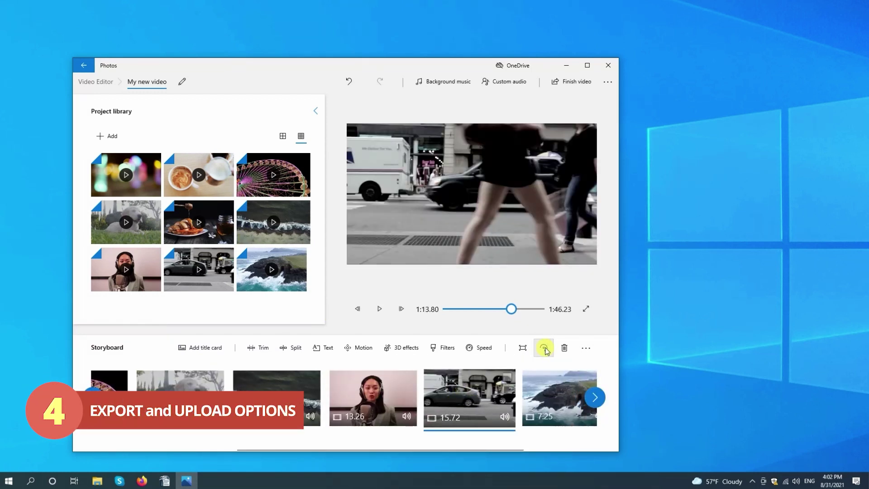
- Export the video at High 1080p, leaving hardware-accelerated encoding on under More options
{"action": "left_click", "coordinate": [574, 82]}
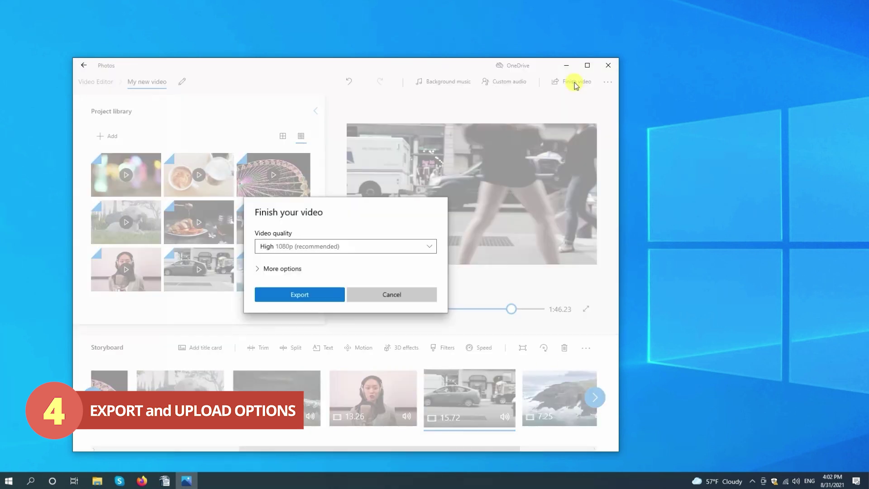
{"action": "left_click", "coordinate": [334, 246]}
{"action": "left_click", "coordinate": [328, 245]}
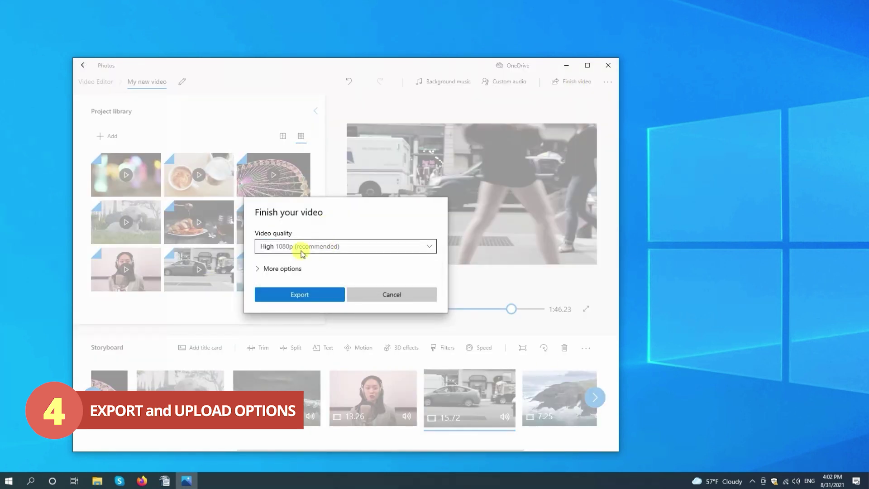
{"action": "left_click", "coordinate": [282, 268]}
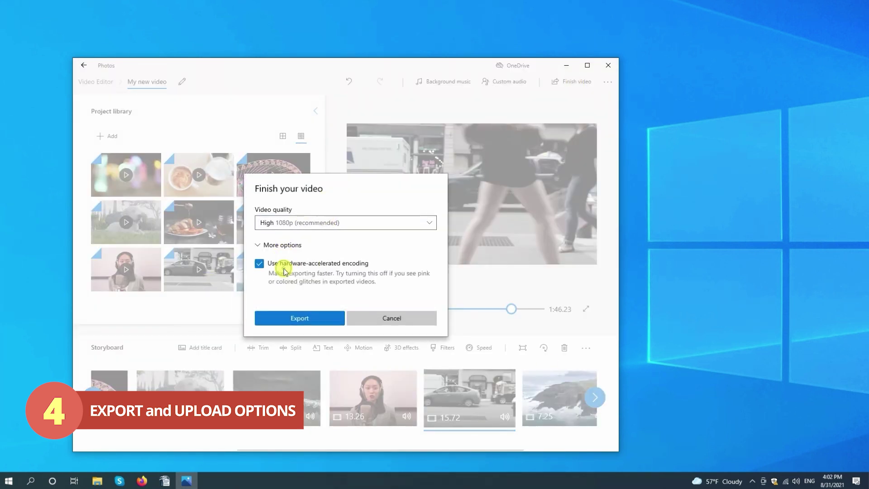
{"action": "left_click", "coordinate": [292, 317]}
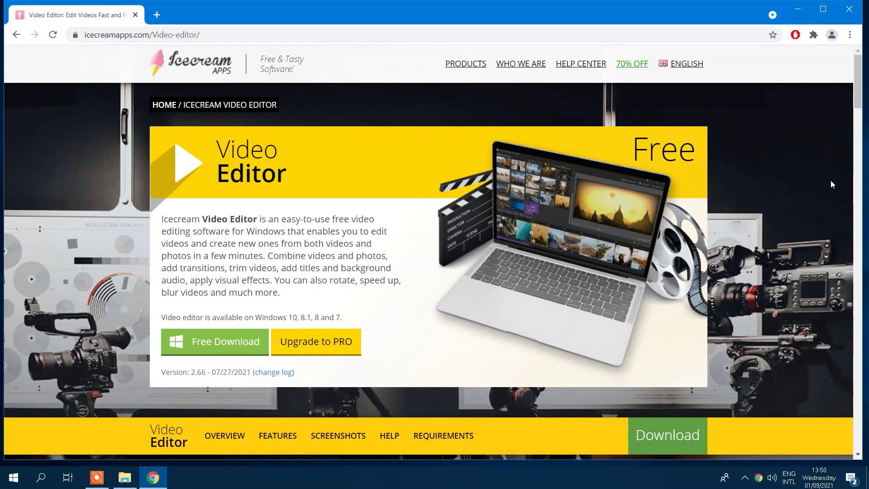
- Scroll the Icecream Video Editor page through features and screenshots down to the how-to guides
{"action": "scroll", "coordinate": [831, 183], "scroll_direction": "down", "scroll_amount": 8}
{"action": "scroll", "coordinate": [830, 184], "scroll_direction": "down", "scroll_amount": 10}
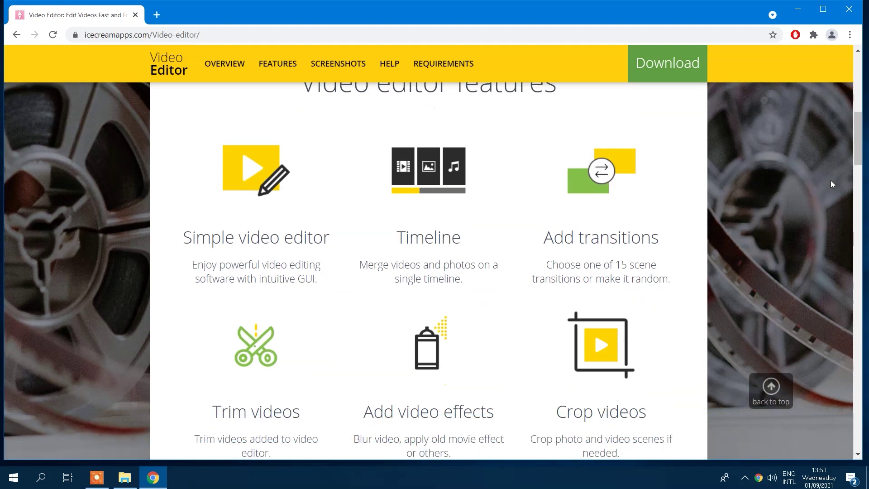
{"action": "scroll", "coordinate": [830, 183], "scroll_direction": "down", "scroll_amount": 10}
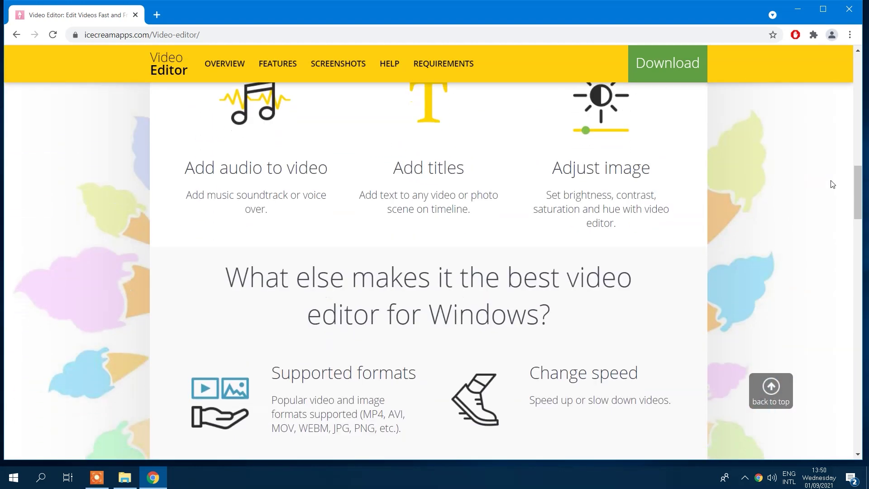
{"action": "scroll", "coordinate": [831, 183], "scroll_direction": "down", "scroll_amount": 7}
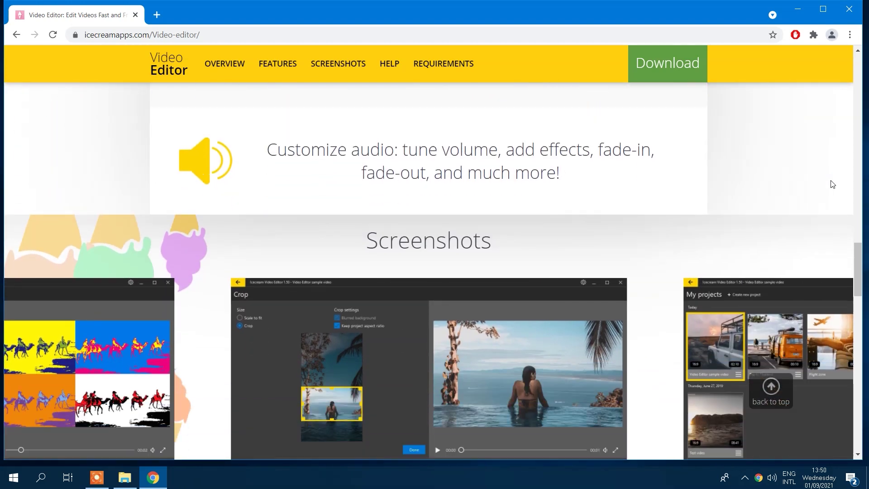
{"action": "scroll", "coordinate": [831, 184], "scroll_direction": "down", "scroll_amount": 7}
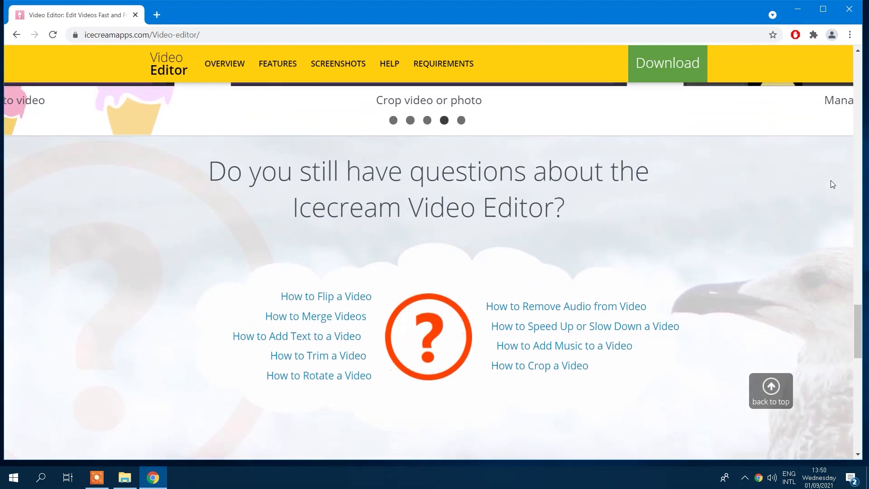